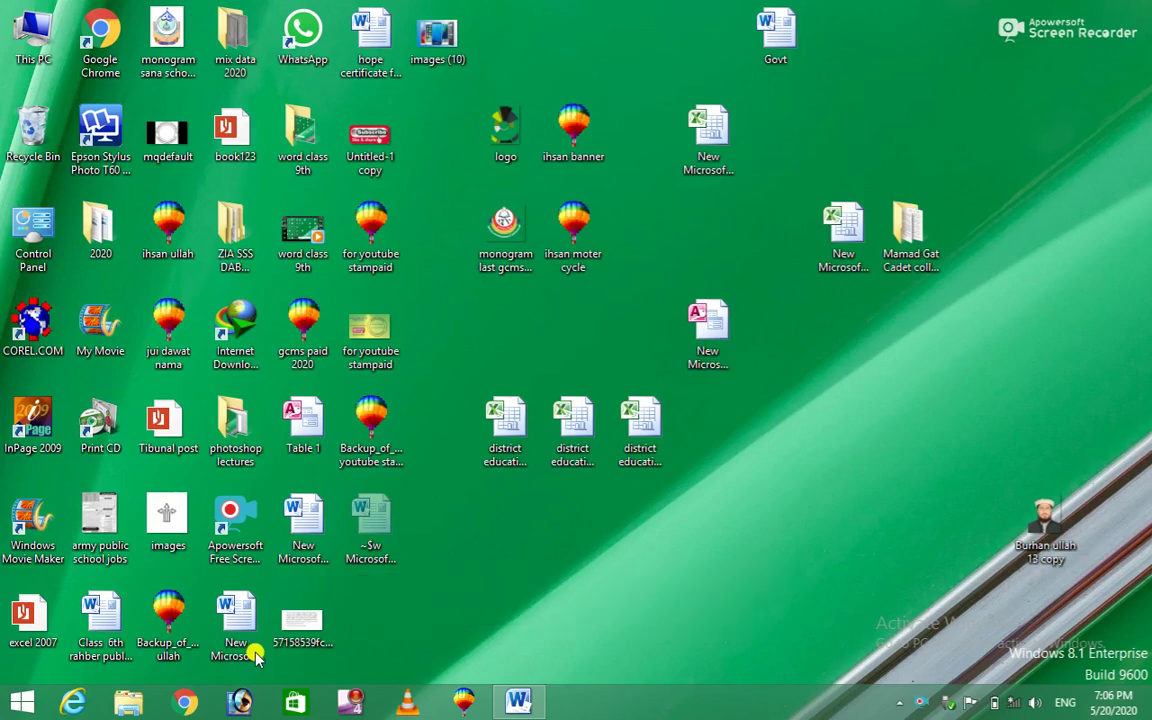
# Restore the Word document showing the Contents list from the taskbar.
pyautogui.click(518, 703)
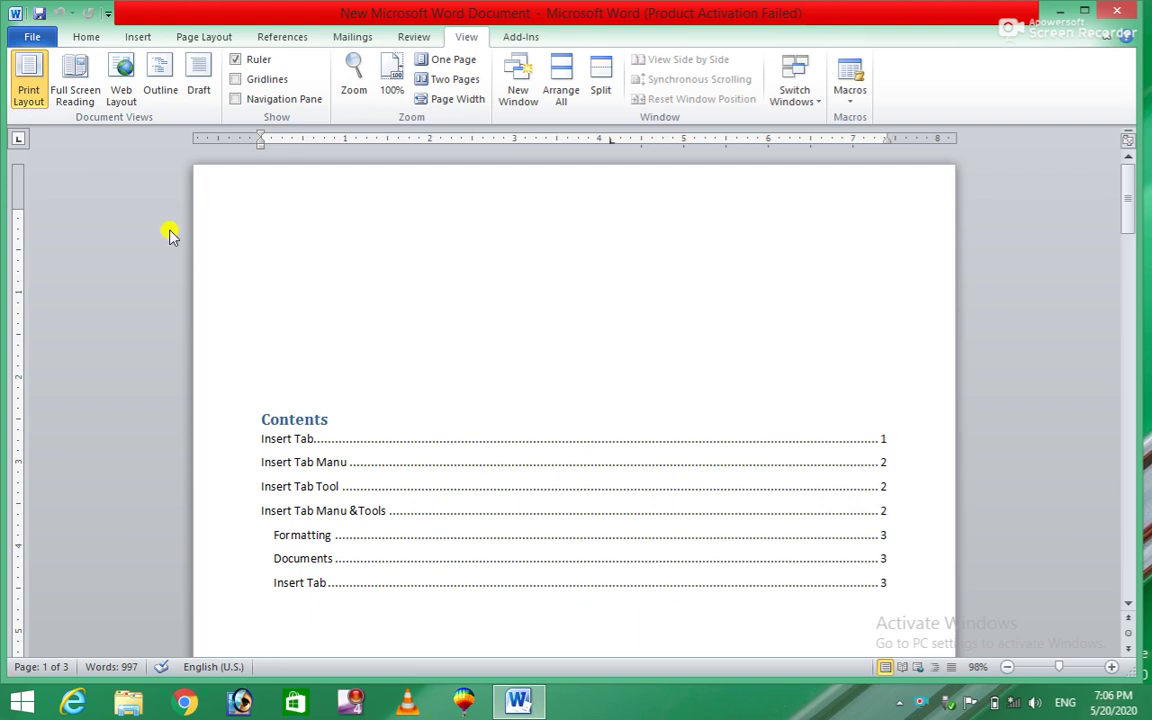
# Preview the document in Full Screen Reading, then in Web Layout.
pyautogui.click(83, 74)
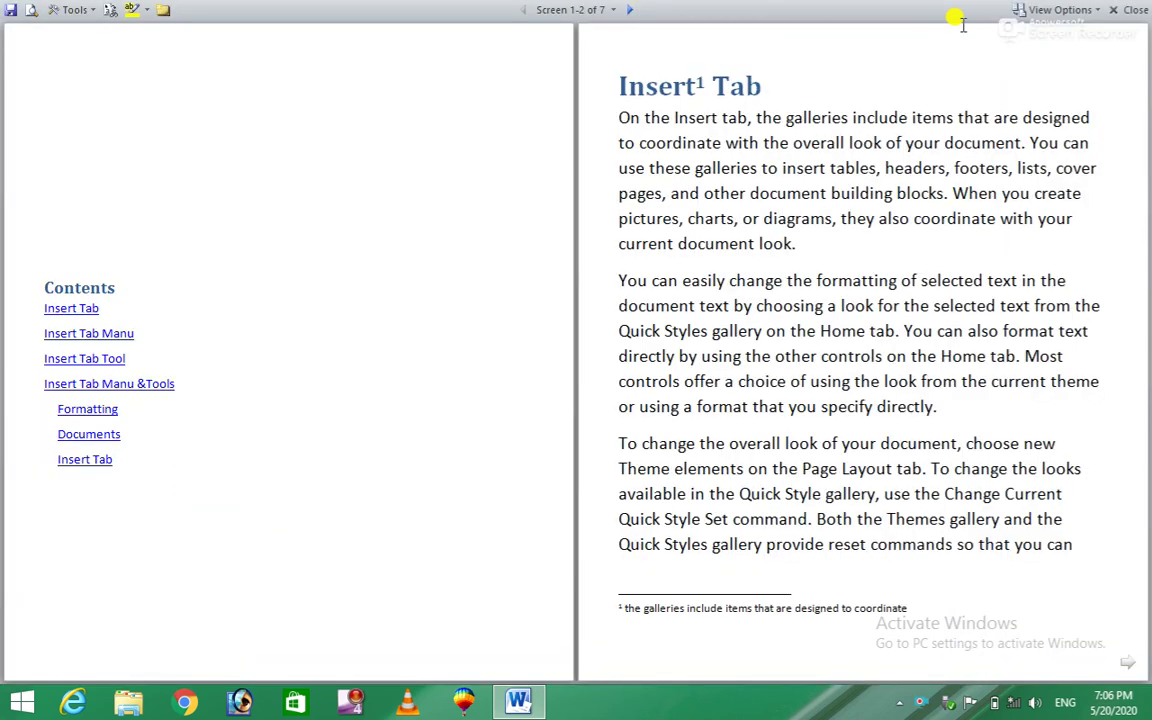
pyautogui.click(1133, 10)
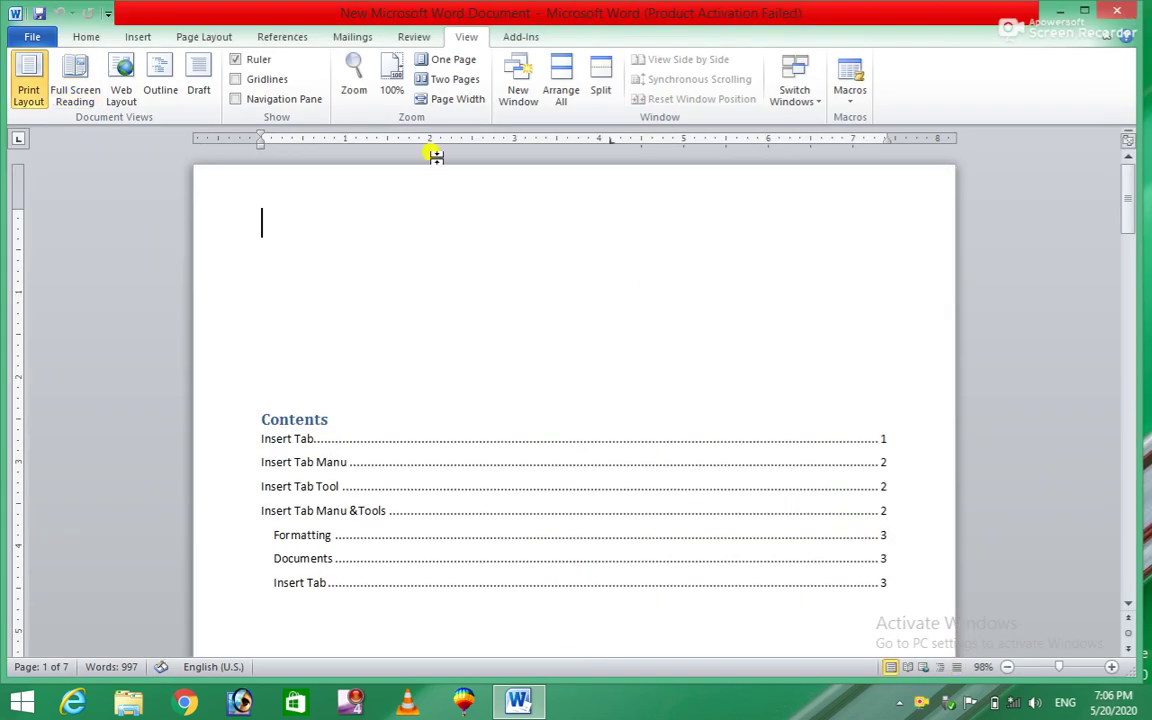
pyautogui.click(130, 75)
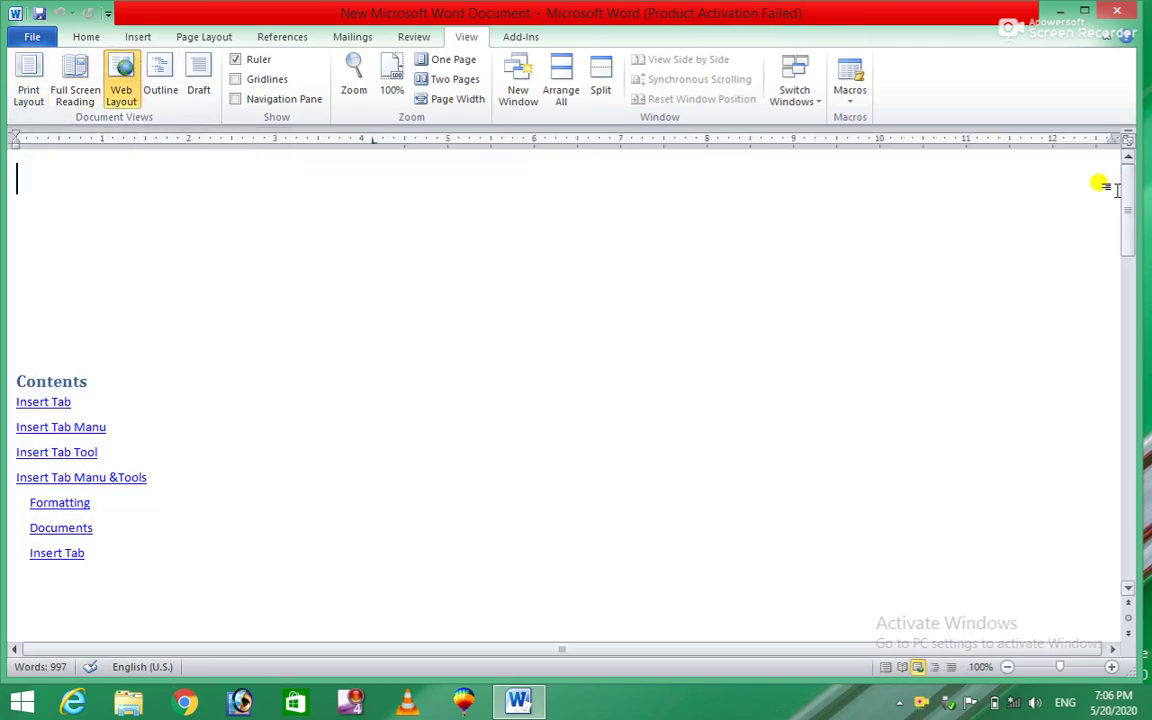
pyautogui.moveTo(1129, 198)
pyautogui.mouseDown()
pyautogui.moveTo(1138, 352)
pyautogui.moveTo(1106, 154)
pyautogui.mouseUp()
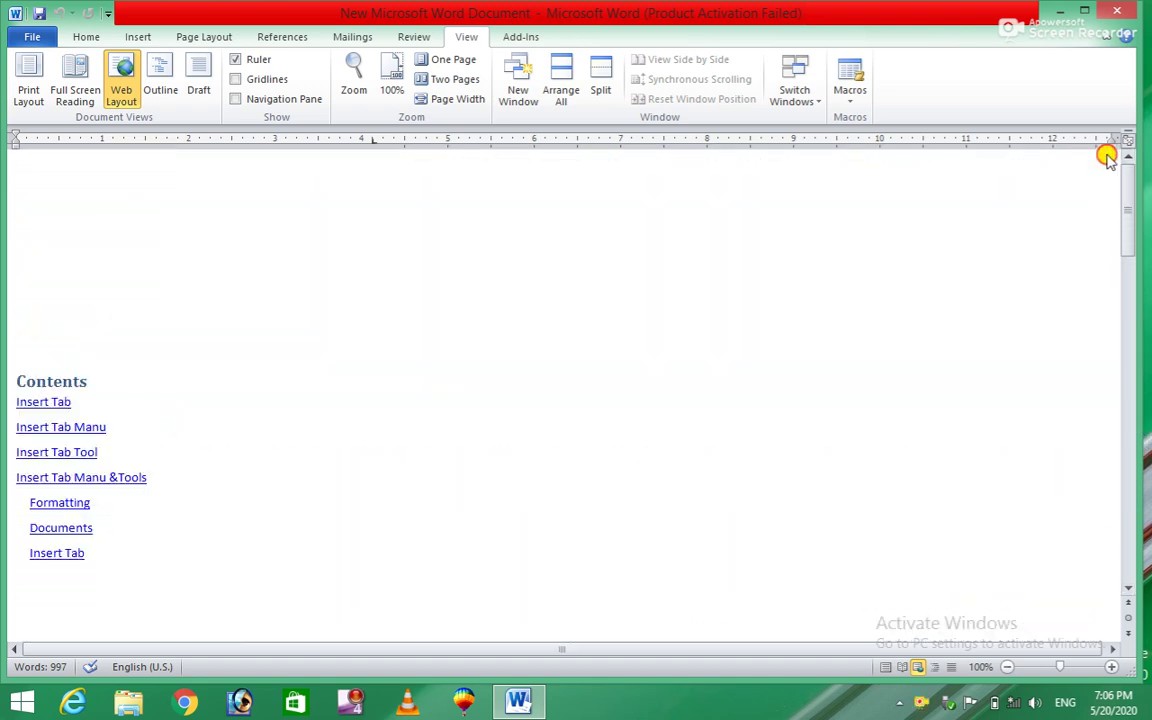
# Try Outline view, close it, then show the document in Draft view.
pyautogui.click(170, 75)
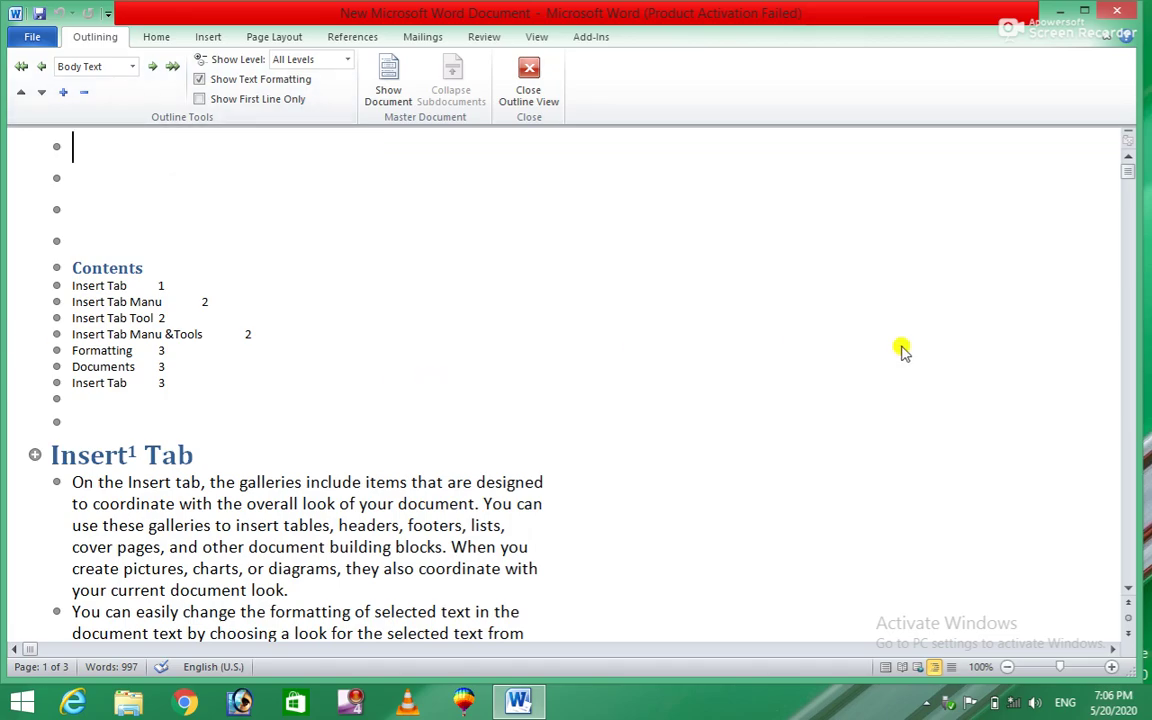
pyautogui.moveTo(1124, 170)
pyautogui.mouseDown()
pyautogui.moveTo(1129, 500)
pyautogui.moveTo(1119, 327)
pyautogui.moveTo(1118, 362)
pyautogui.moveTo(1135, 422)
pyautogui.moveTo(1148, 632)
pyautogui.moveTo(1148, 140)
pyautogui.mouseUp()
pyautogui.moveTo(1147, 6); pyautogui.dragTo(1140, 6)
pyautogui.click(530, 85)
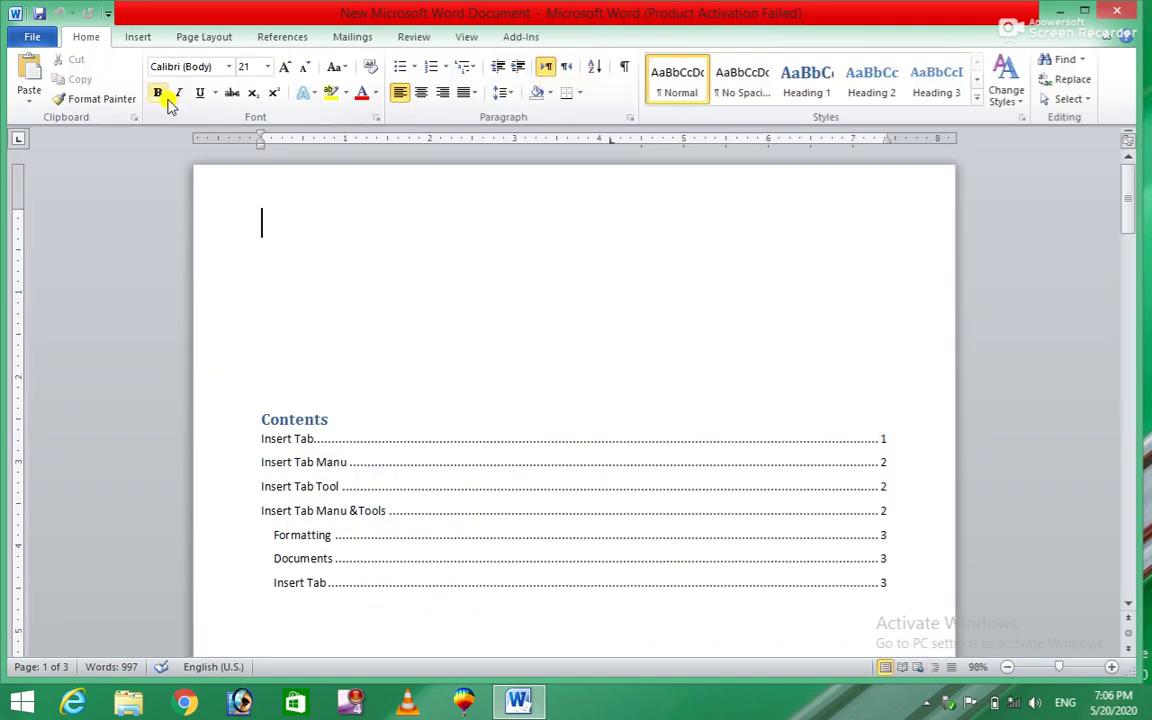
pyautogui.click(466, 36)
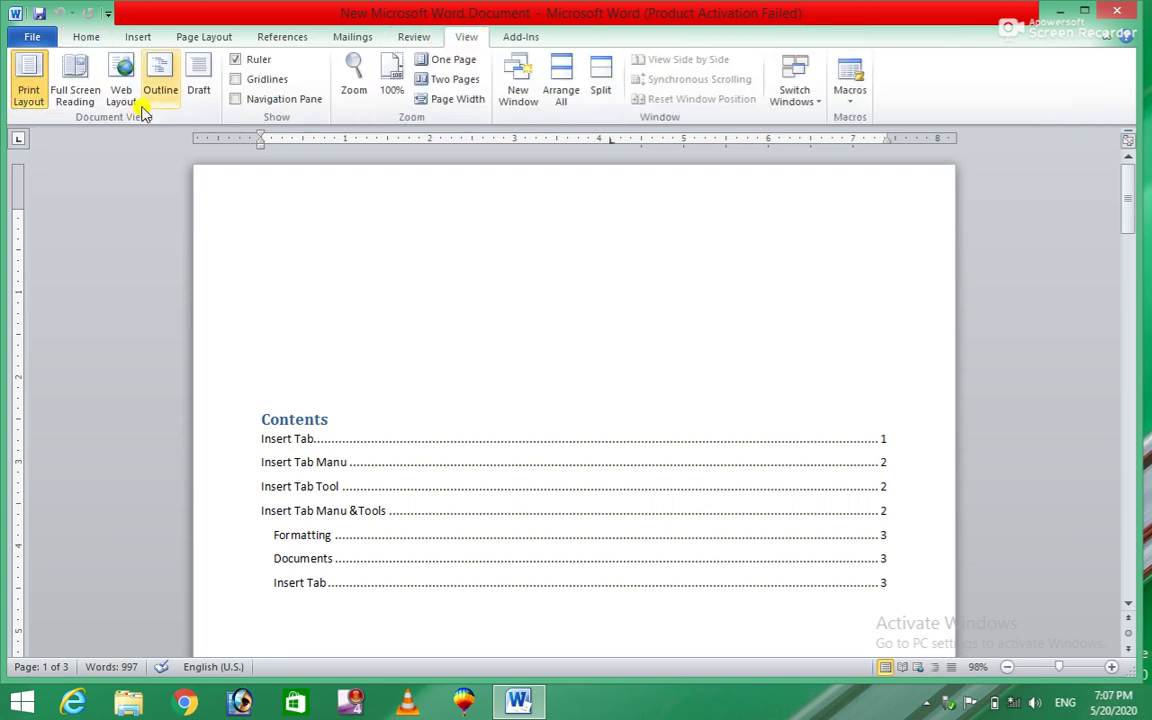
pyautogui.click(203, 73)
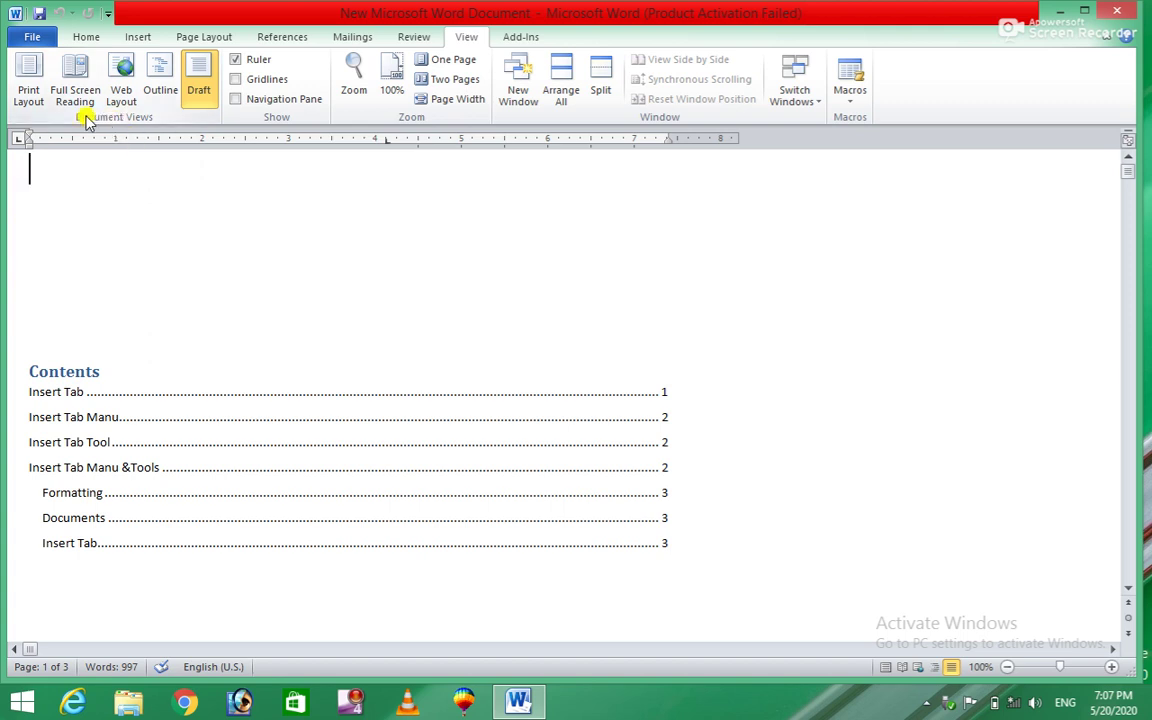
# Return to Print Layout and toggle the rulers off and back on.
pyautogui.click(27, 80)
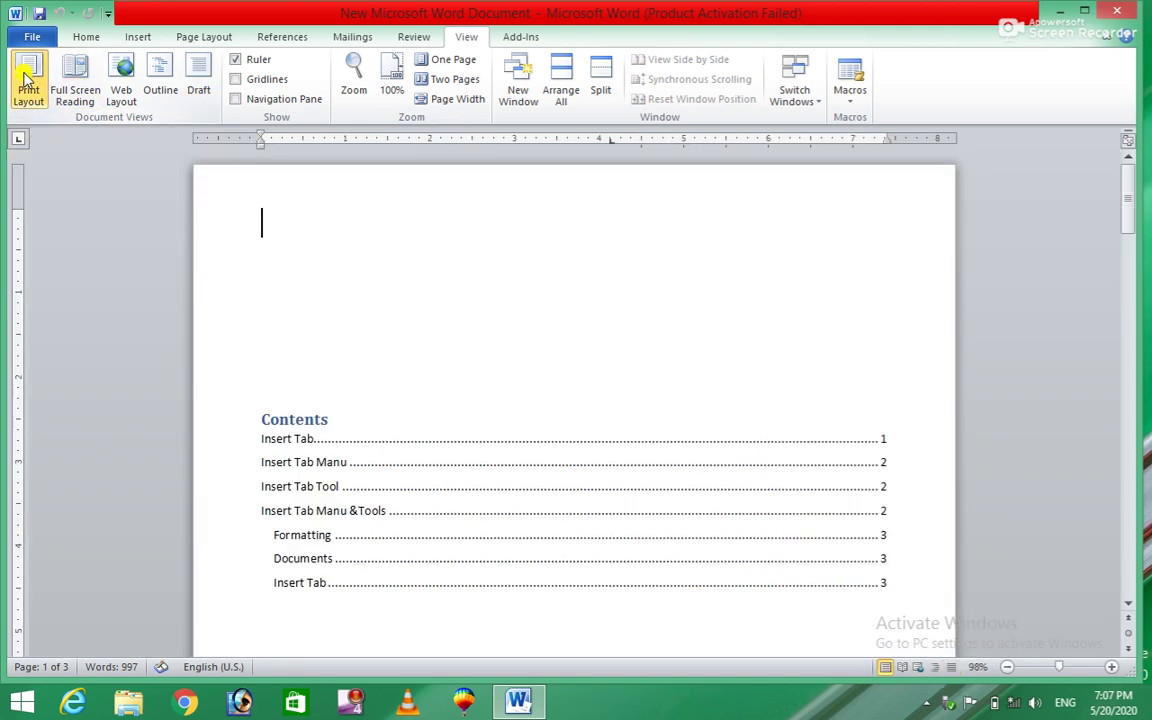
pyautogui.click(236, 60)
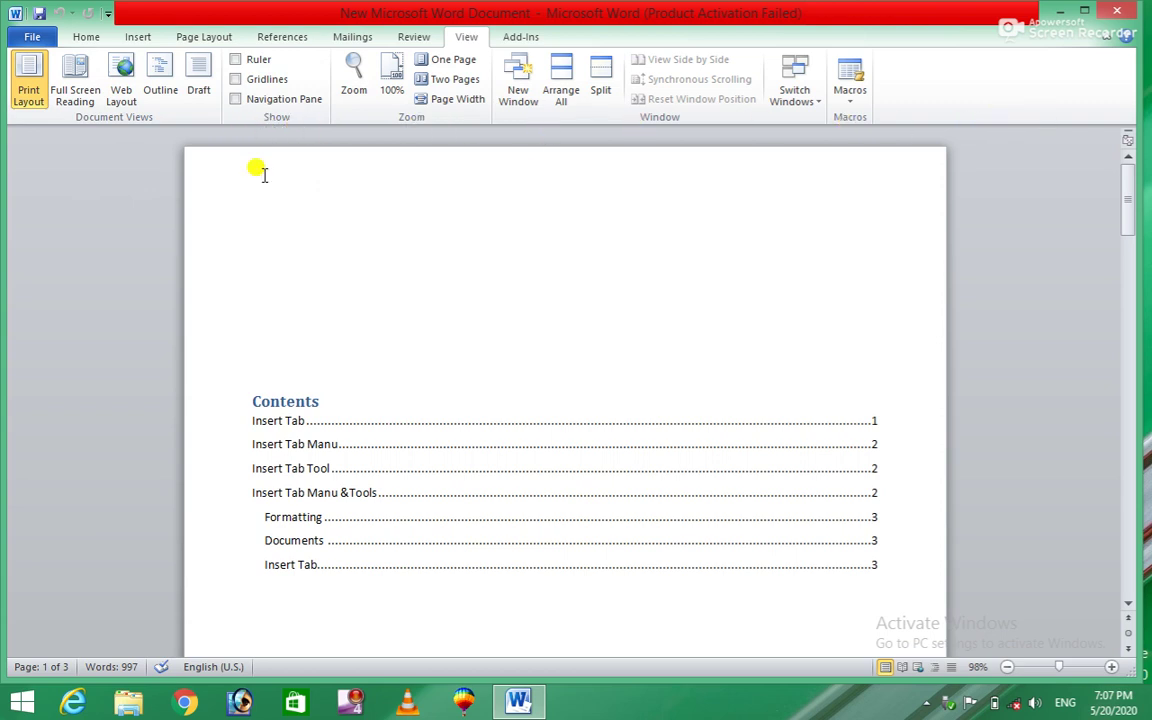
pyautogui.click(235, 59)
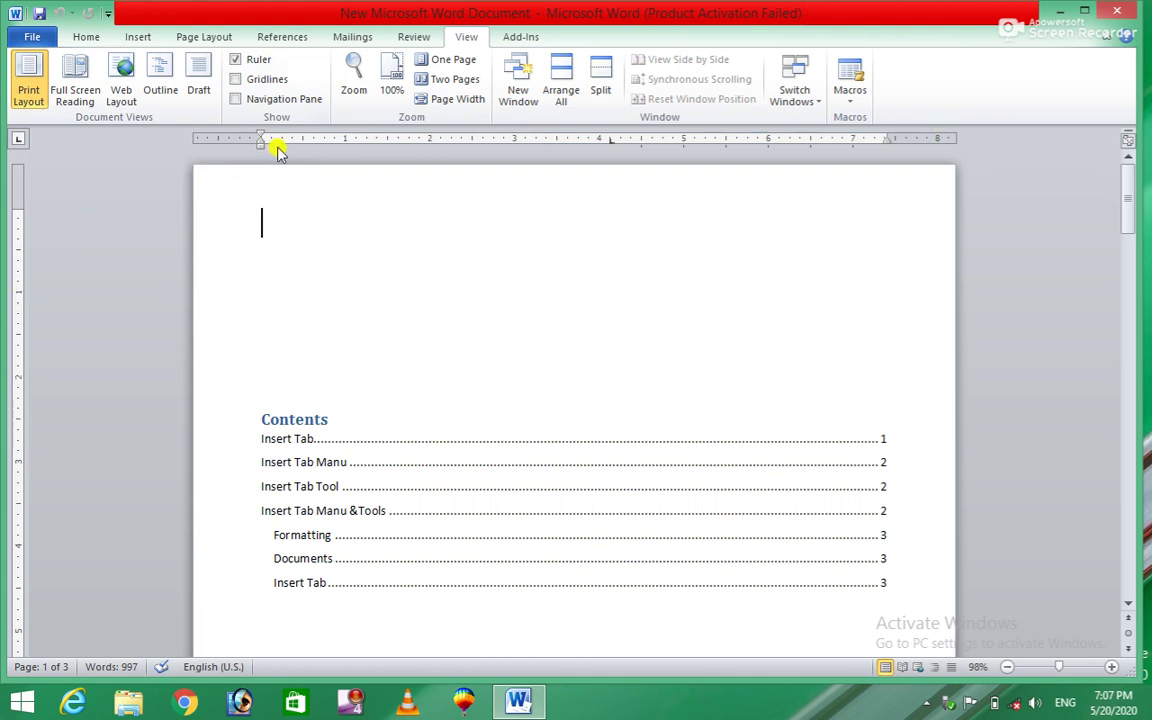
# Indent the top paragraph's first line, type sample text, then undo both changes.
pyautogui.click(259, 416)
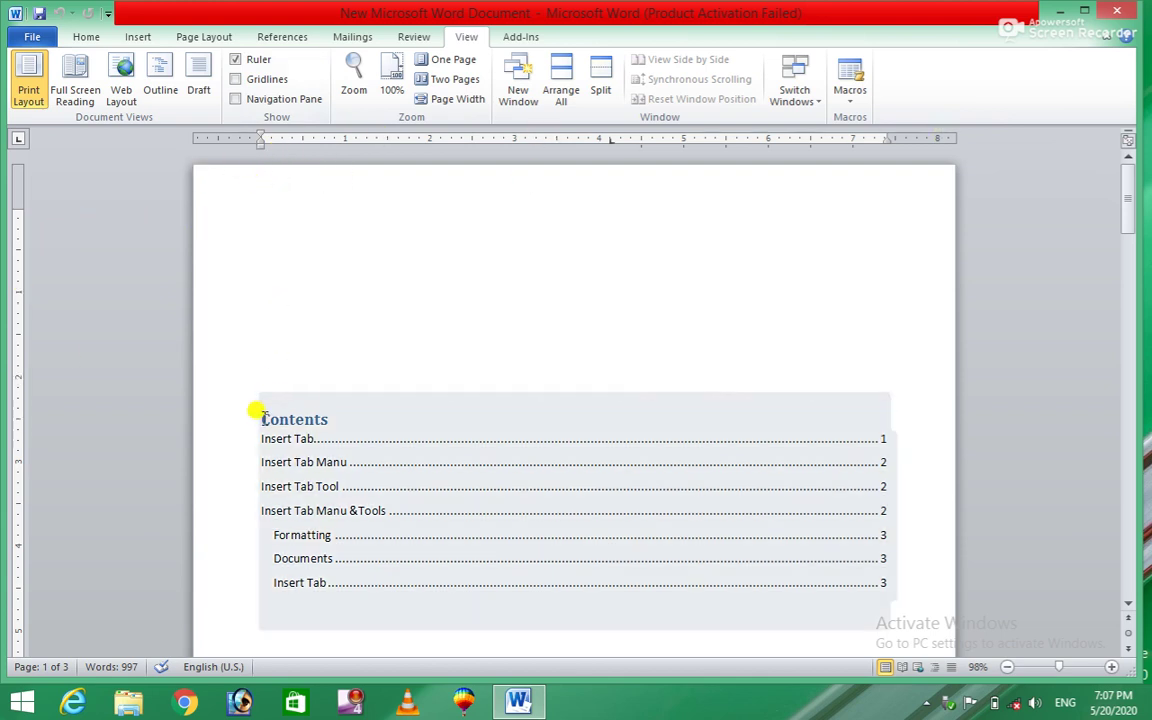
pyautogui.hotkey('ctrl', 'Home')
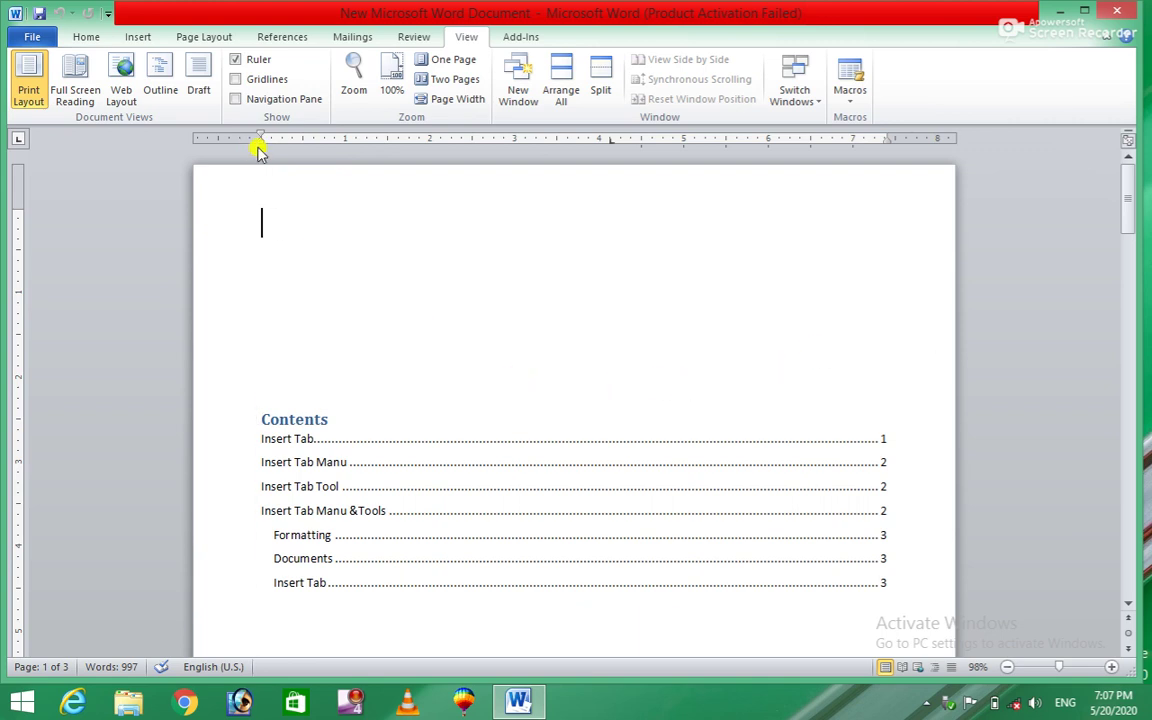
pyautogui.moveTo(259, 147); pyautogui.dragTo(307, 152)
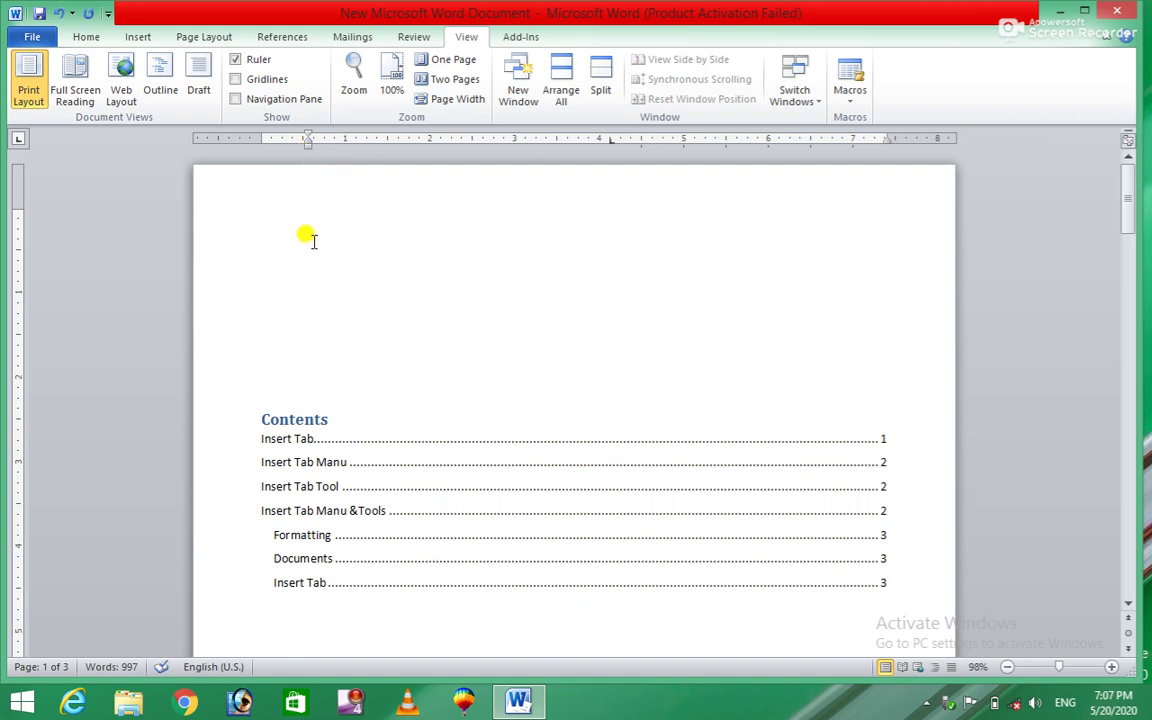
pyautogui.write('djf')
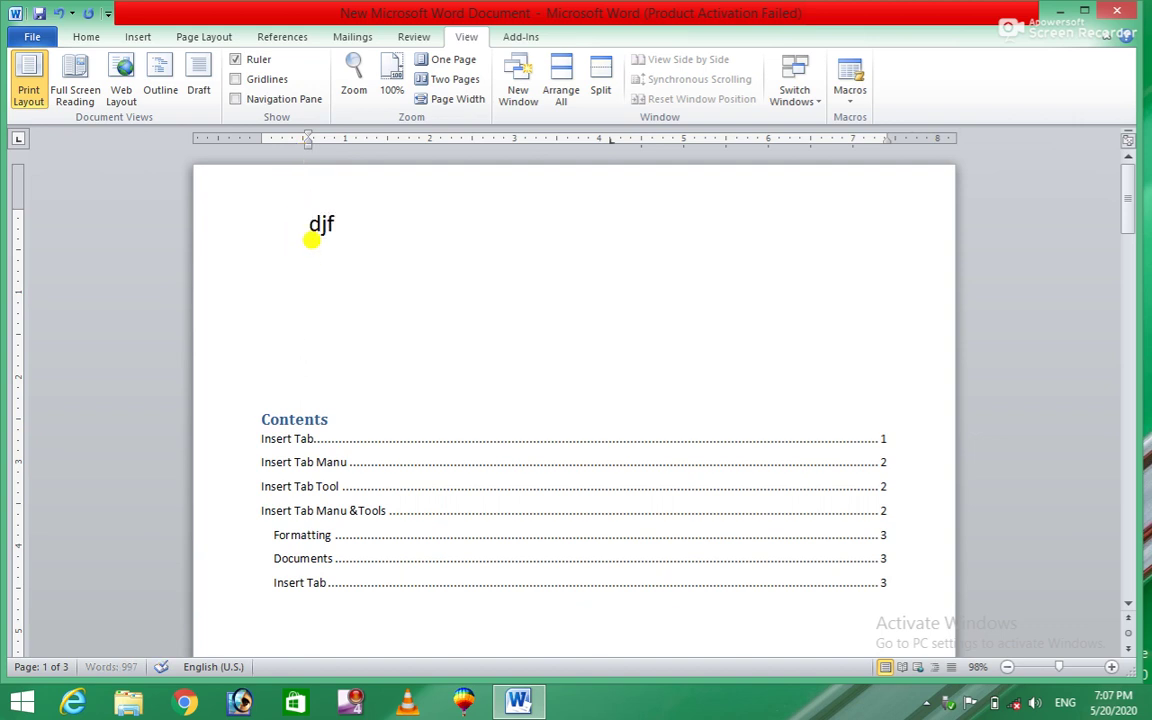
pyautogui.write('Djflksdjflsdjlfjsdljfsdlf djfsdjflsdjflsdj')
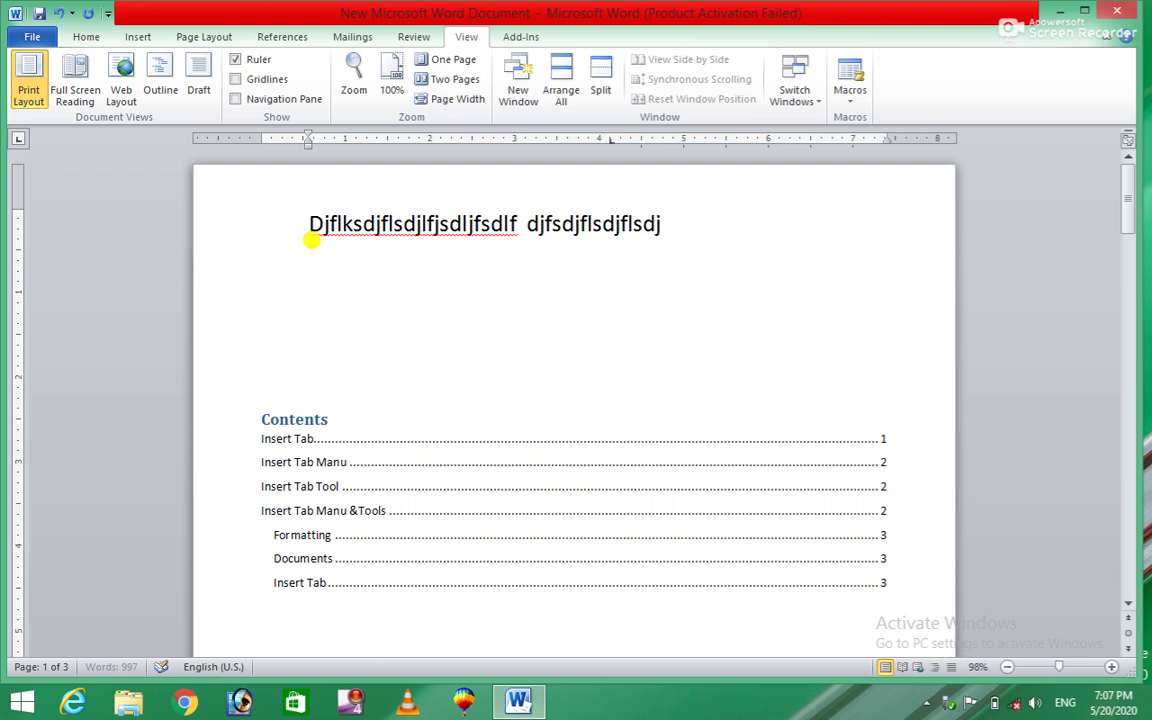
pyautogui.write('fklsdjfklsdjfkljsdlfjjfklsdjfklsdjfkjsdklfjsdk')
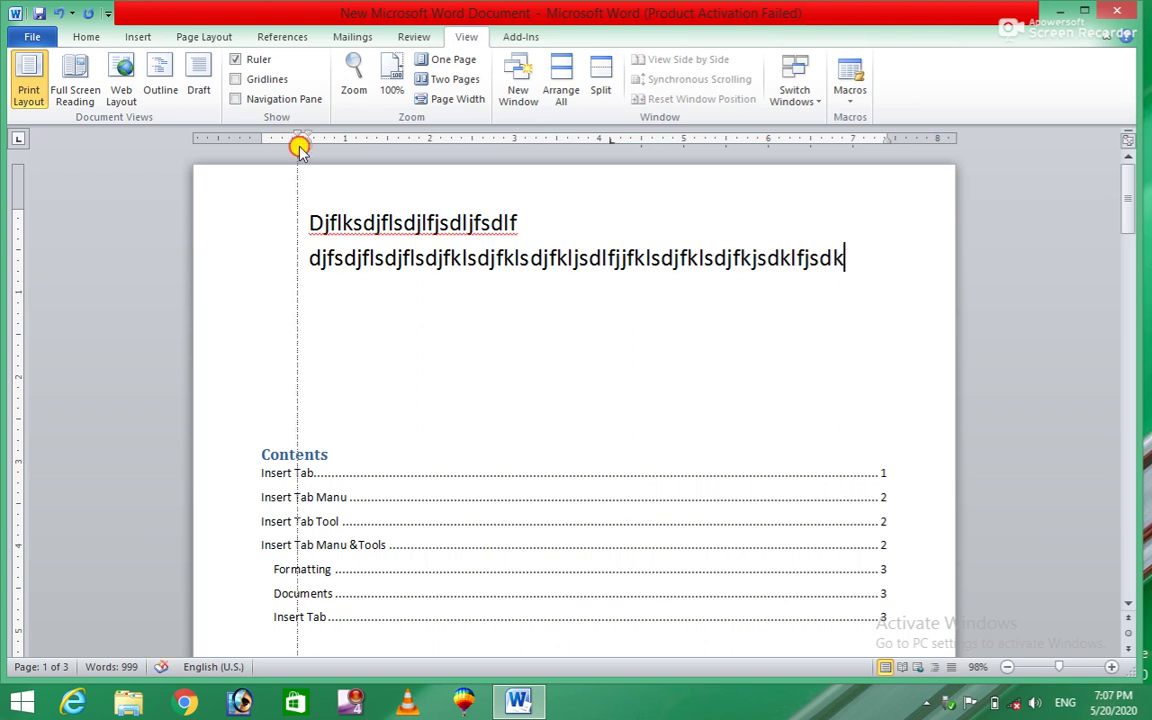
pyautogui.moveTo(305, 146); pyautogui.dragTo(262, 151)
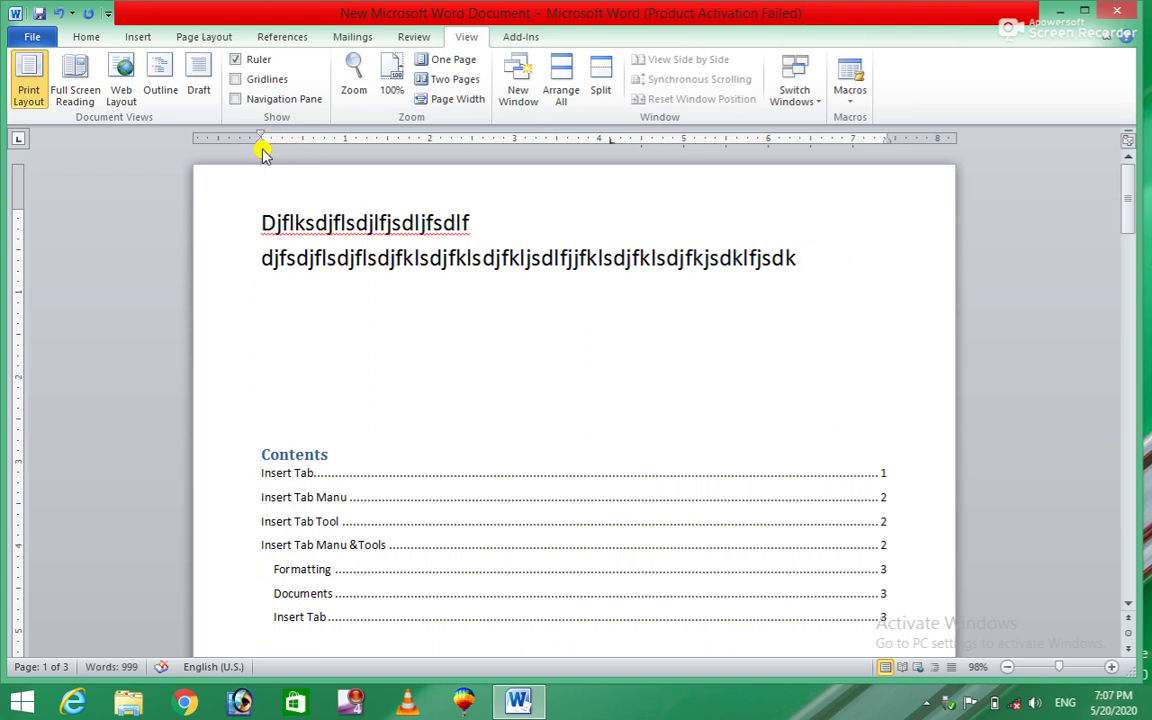
pyautogui.hotkey('ctrl', 'z')
pyautogui.hotkey('ctrl', 'z')
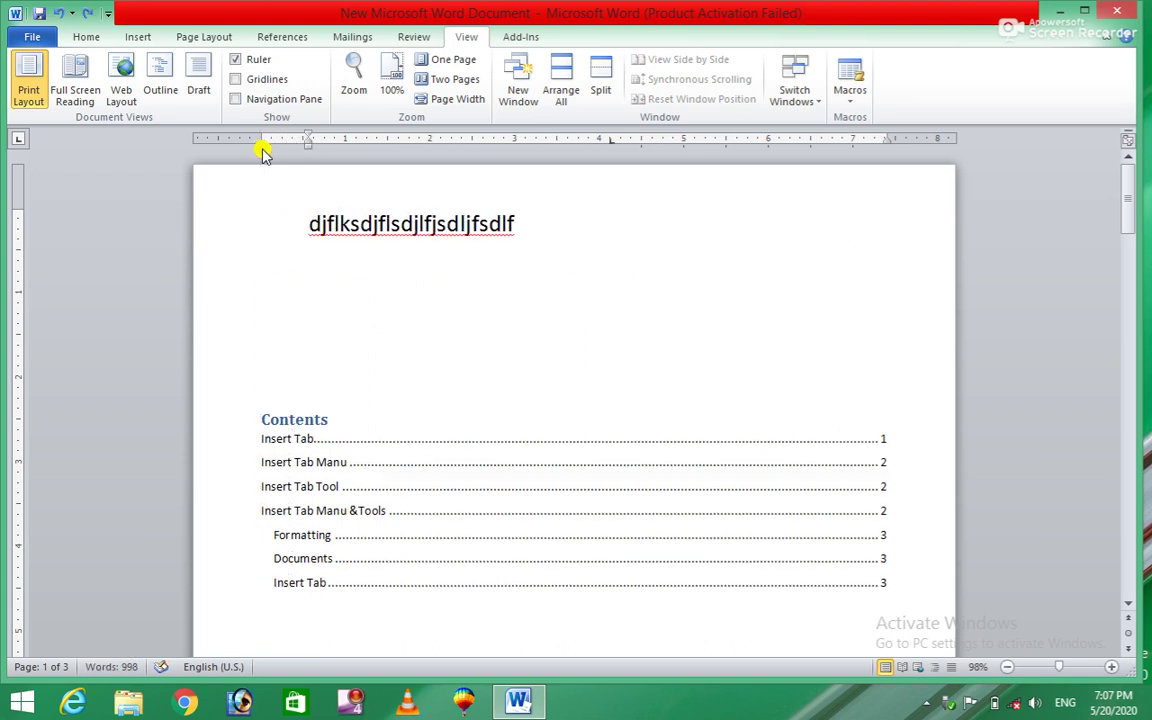
pyautogui.hotkey('ctrl', 'z')
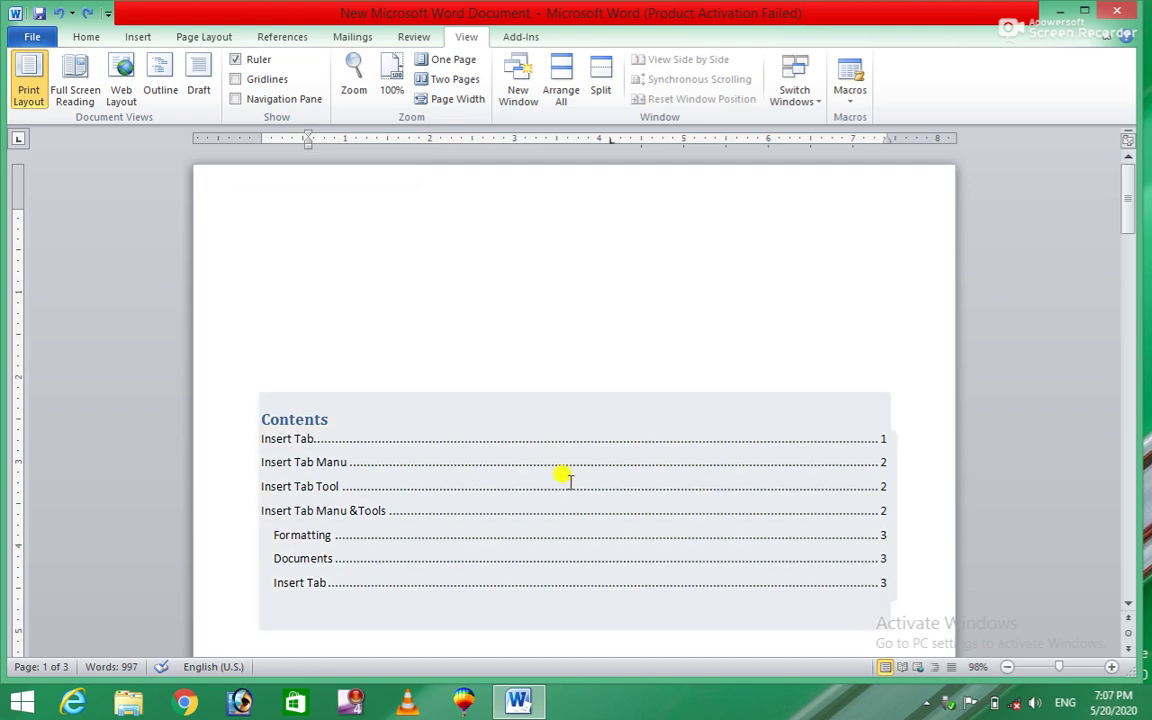
# Show gridlines and type practice lines 'A c d' and 'd f' below the last paragraph.
pyautogui.click(236, 80)
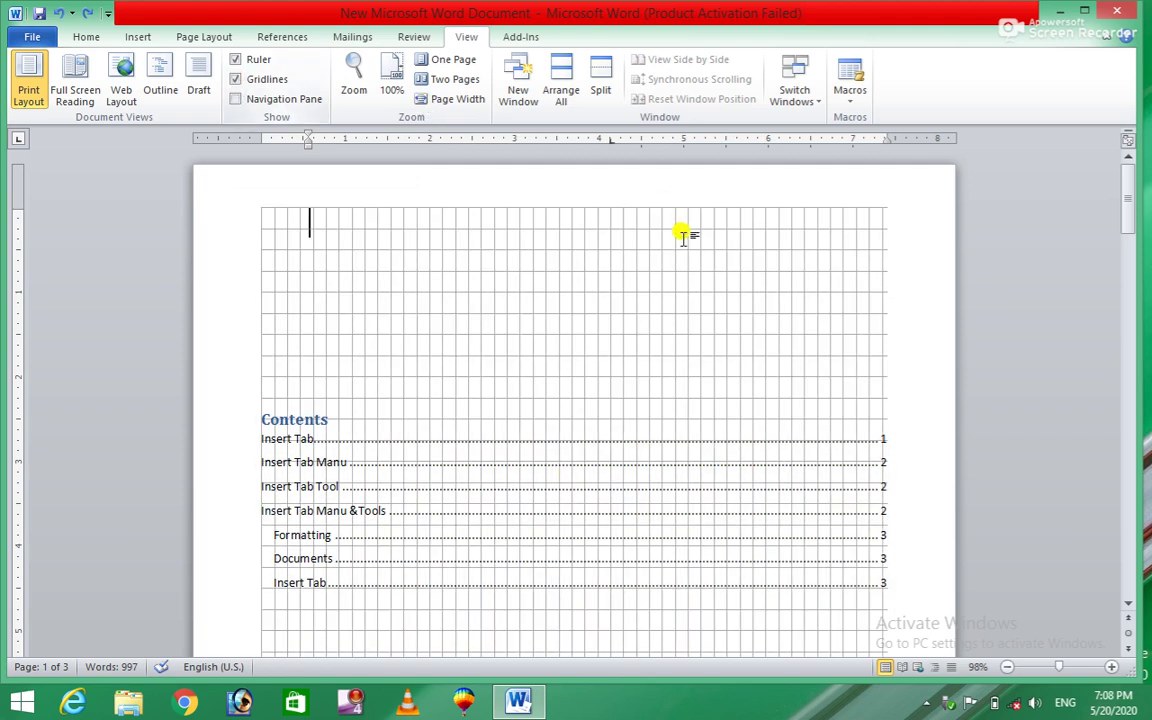
pyautogui.moveTo(1127, 195)
pyautogui.mouseDown()
pyautogui.moveTo(1145, 405)
pyautogui.moveTo(1140, 550)
pyautogui.mouseUp()
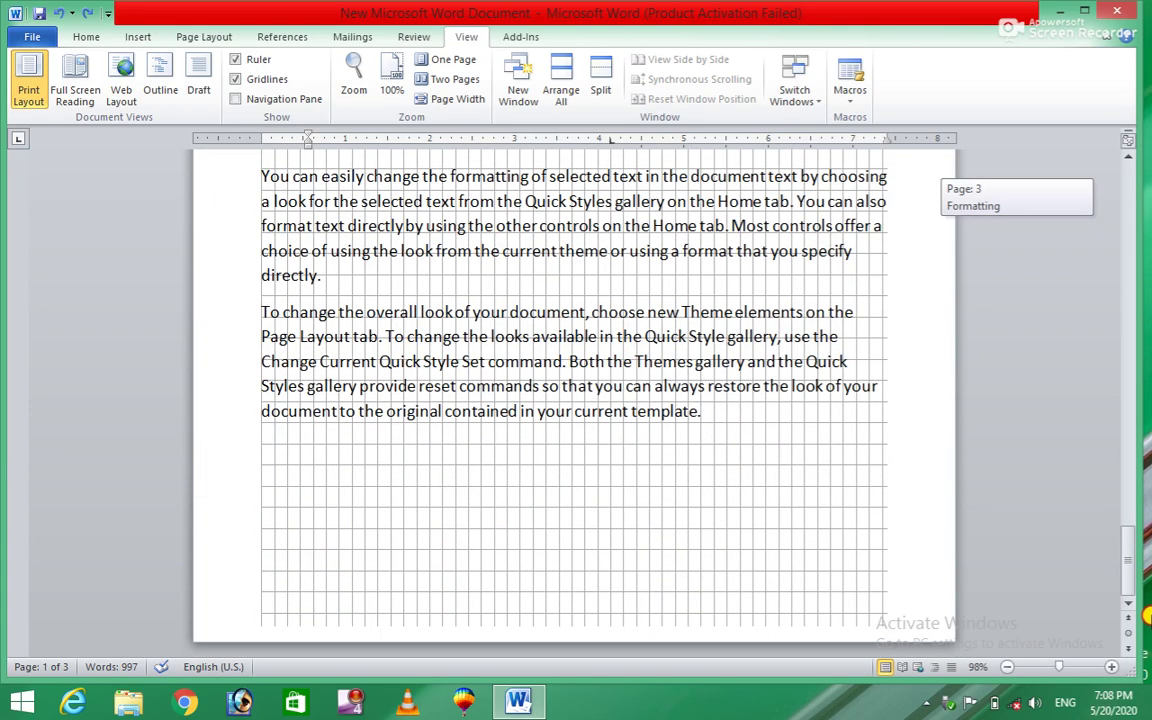
pyautogui.click(295, 470)
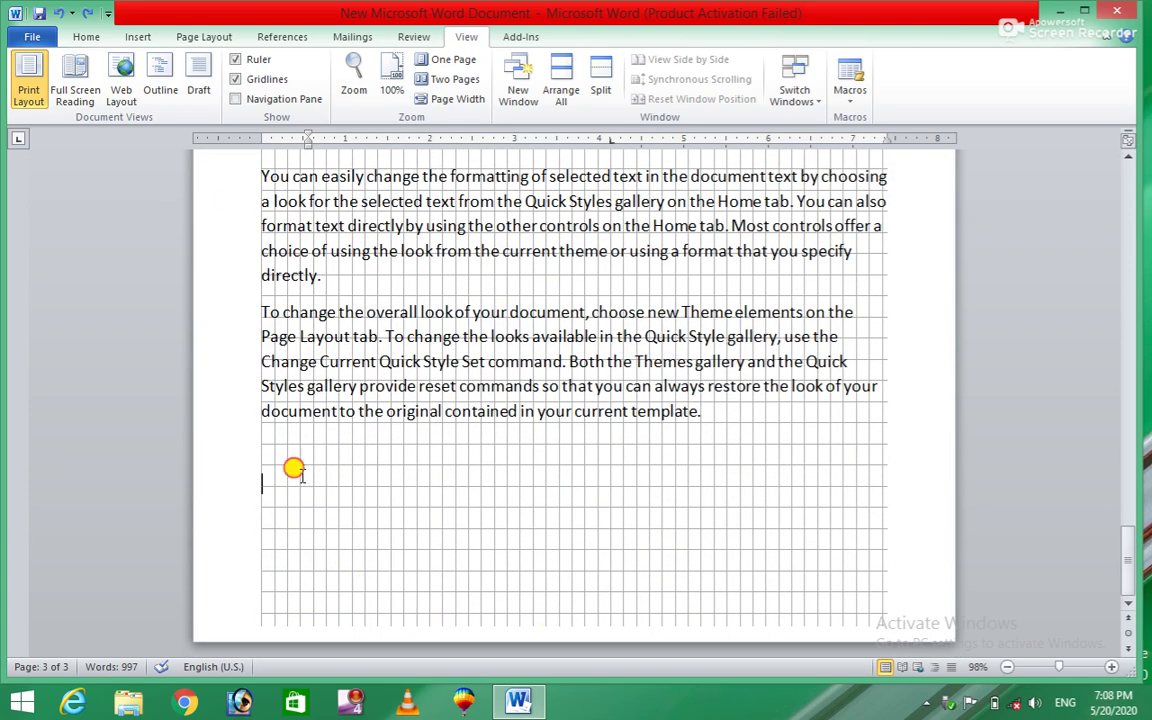
pyautogui.write('A b')
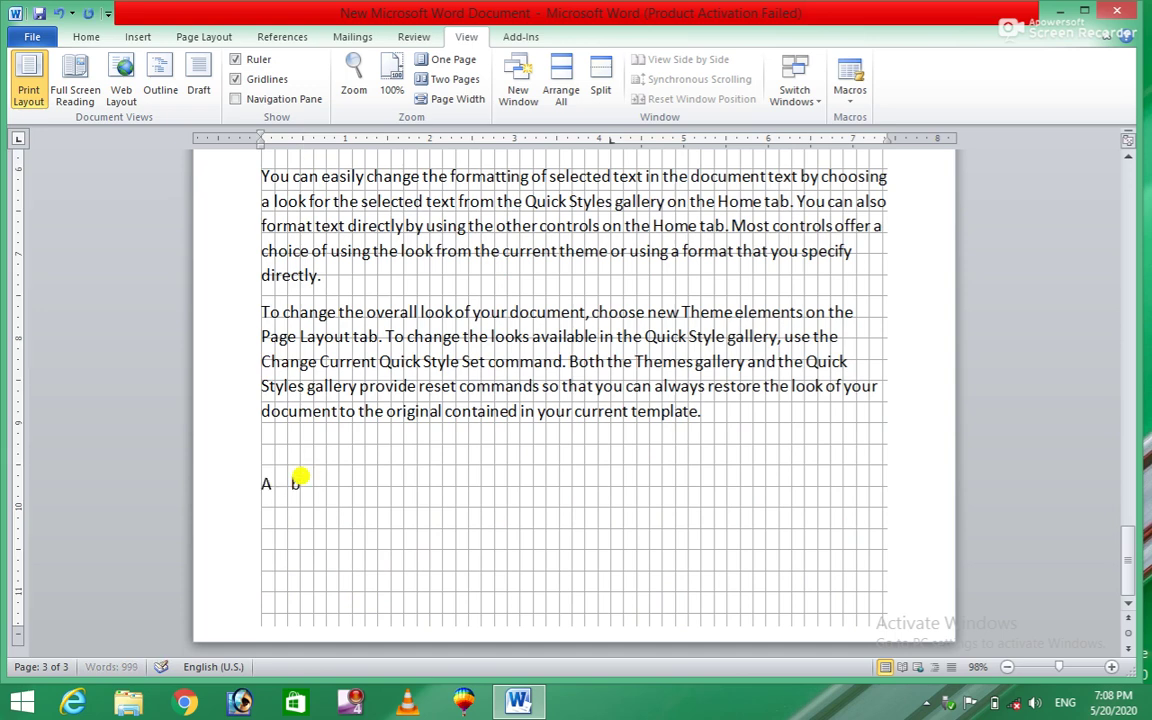
pyautogui.write(' c')
pyautogui.write(' d')
pyautogui.press('Return')
pyautogui.press('Return')
pyautogui.press('Return')
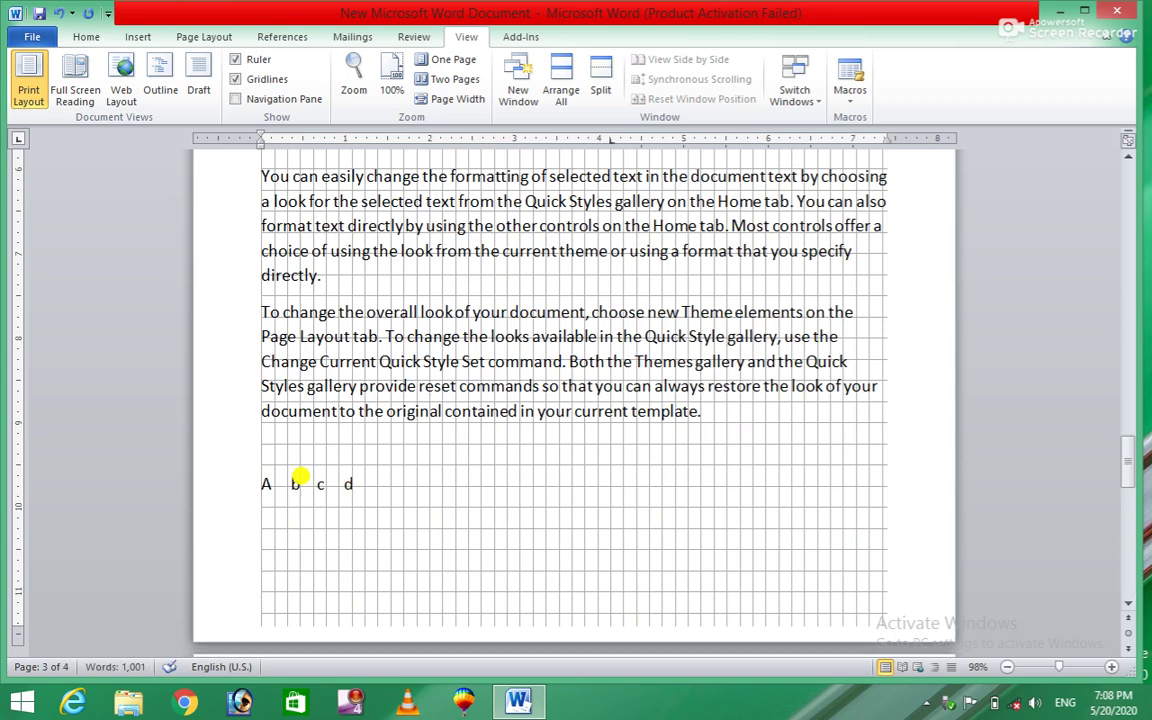
pyautogui.write('Cd ')
pyautogui.write('f')
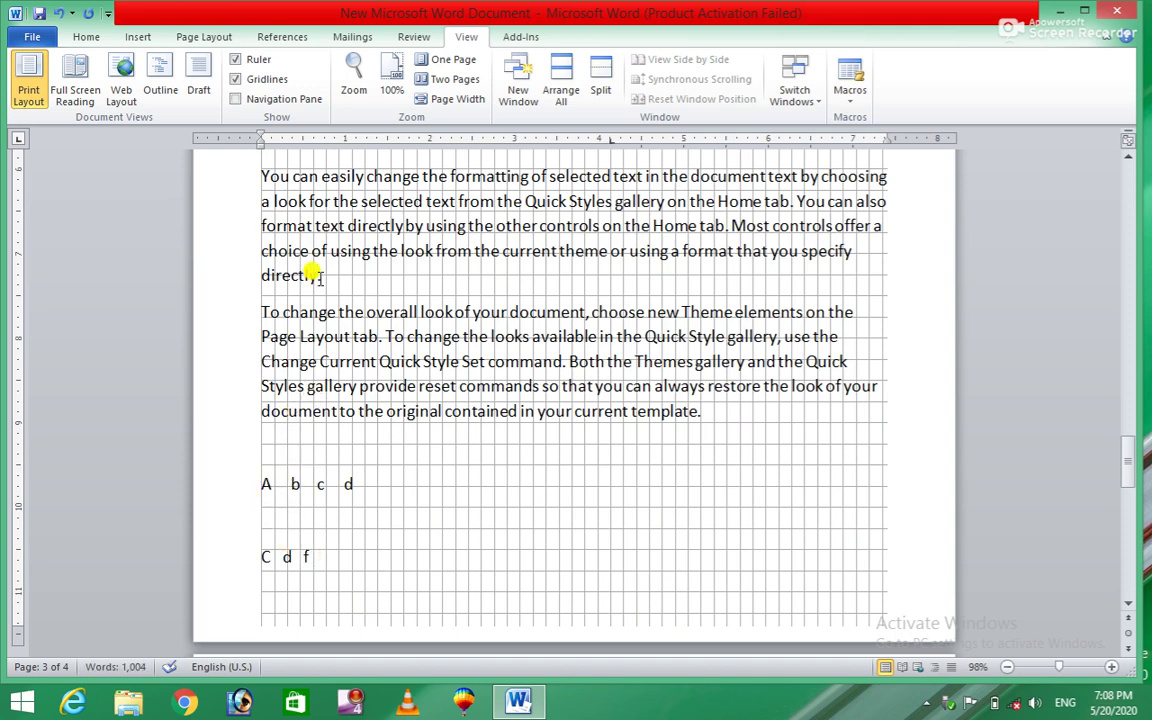
# Toggle gridlines while editing the practice letters, replacing a selected 'd' with 'e'.
pyautogui.click(236, 80)
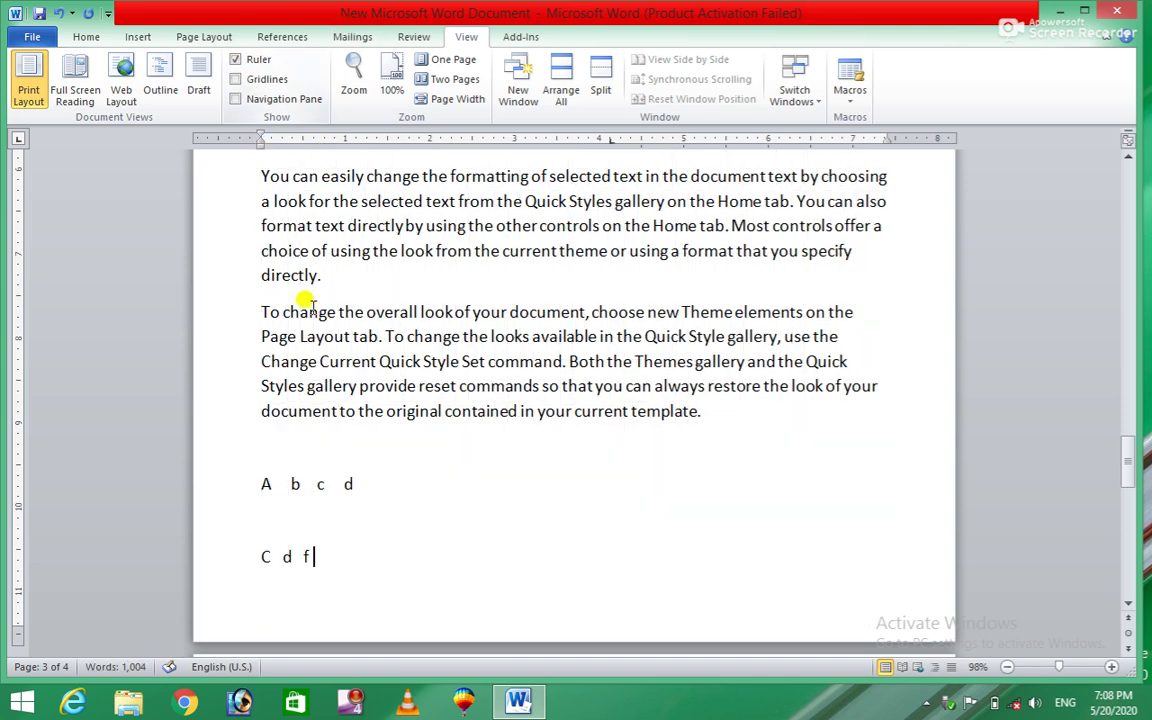
pyautogui.click(278, 557)
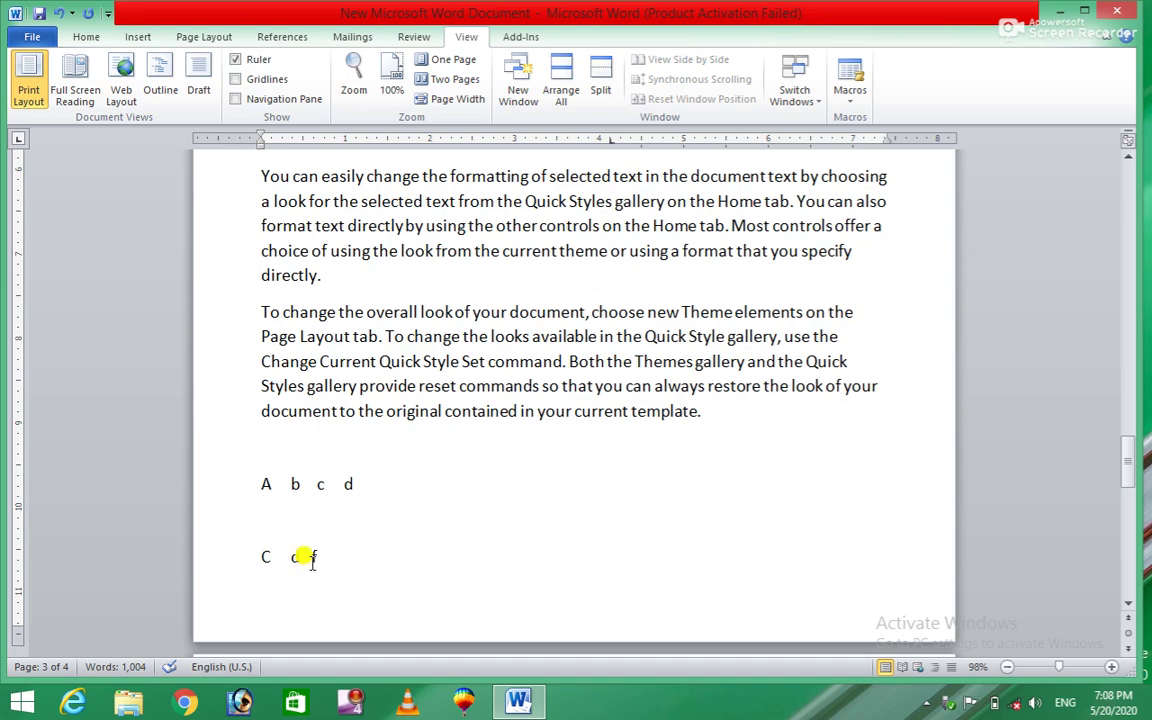
pyautogui.click(306, 557)
pyautogui.click(236, 79)
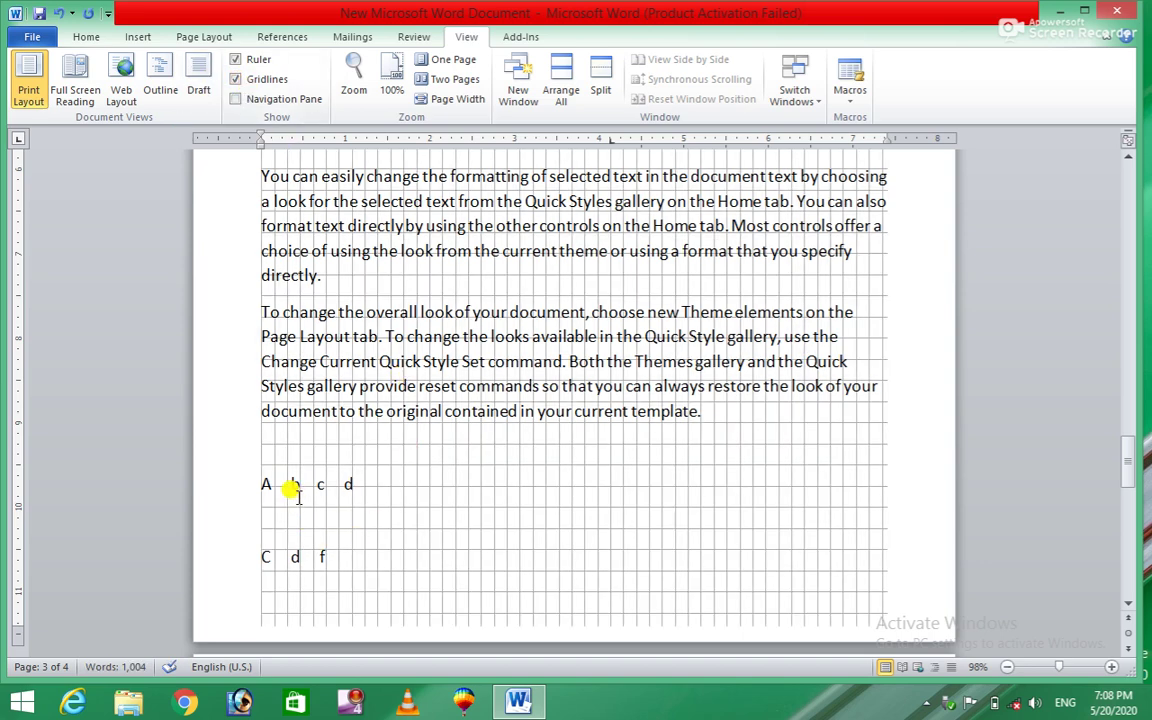
pyautogui.doubleClick(294, 557)
pyautogui.write('e')
pyautogui.click(317, 557)
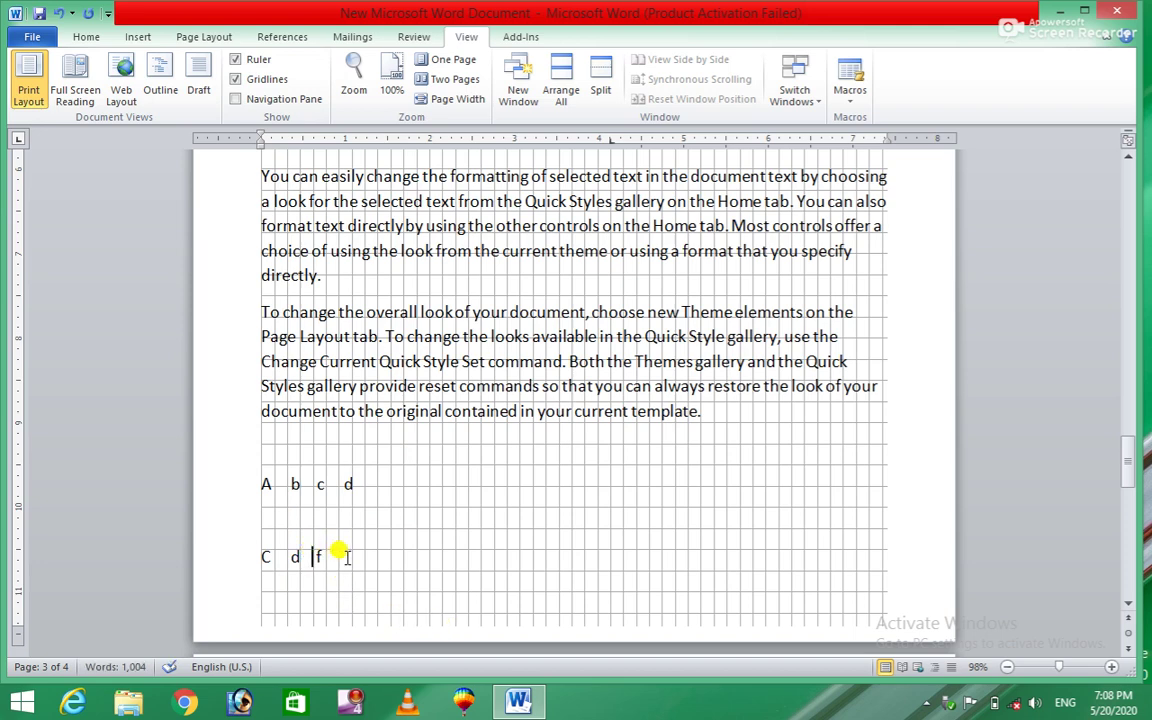
# Delete the practice lines 'A b c d' through 'C d f' and return to the top.
pyautogui.click(236, 80)
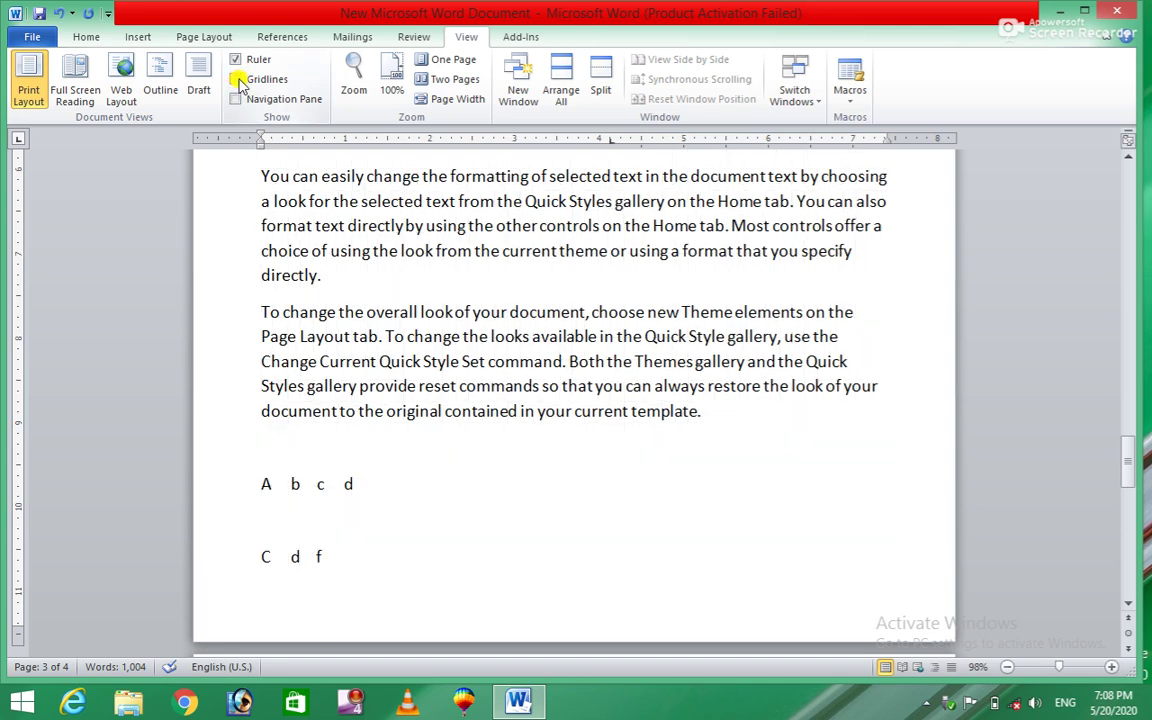
pyautogui.click(347, 556)
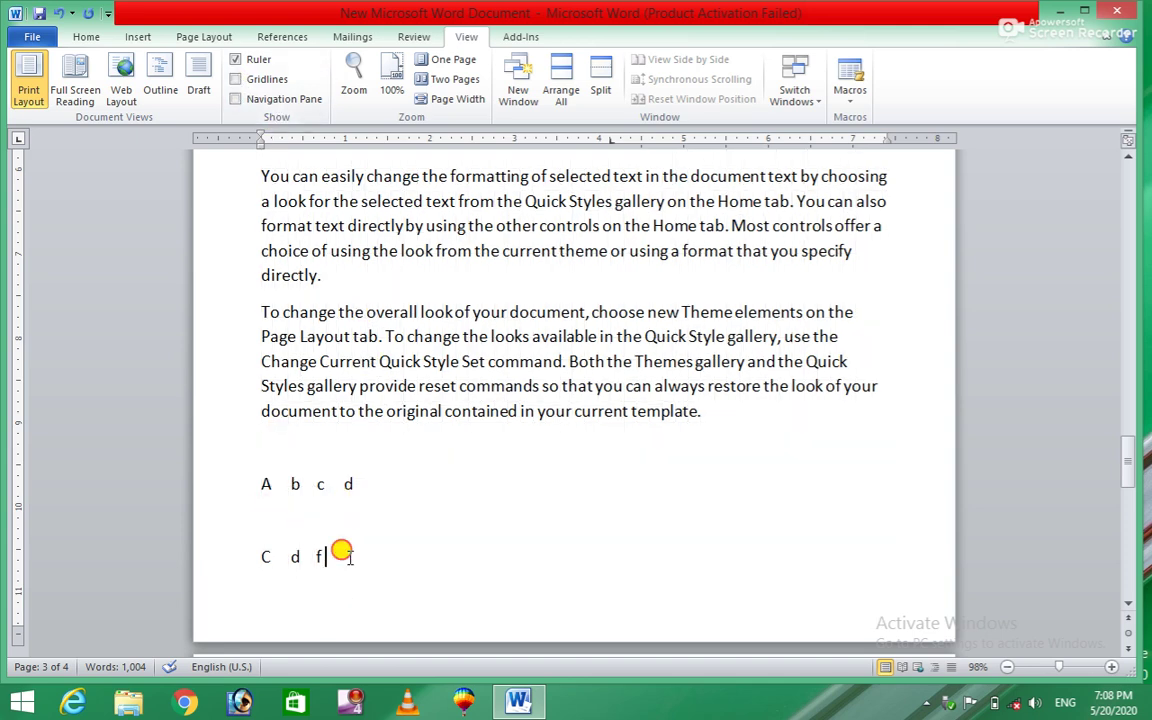
pyautogui.moveTo(349, 557); pyautogui.dragTo(239, 447)
pyautogui.press('Delete')
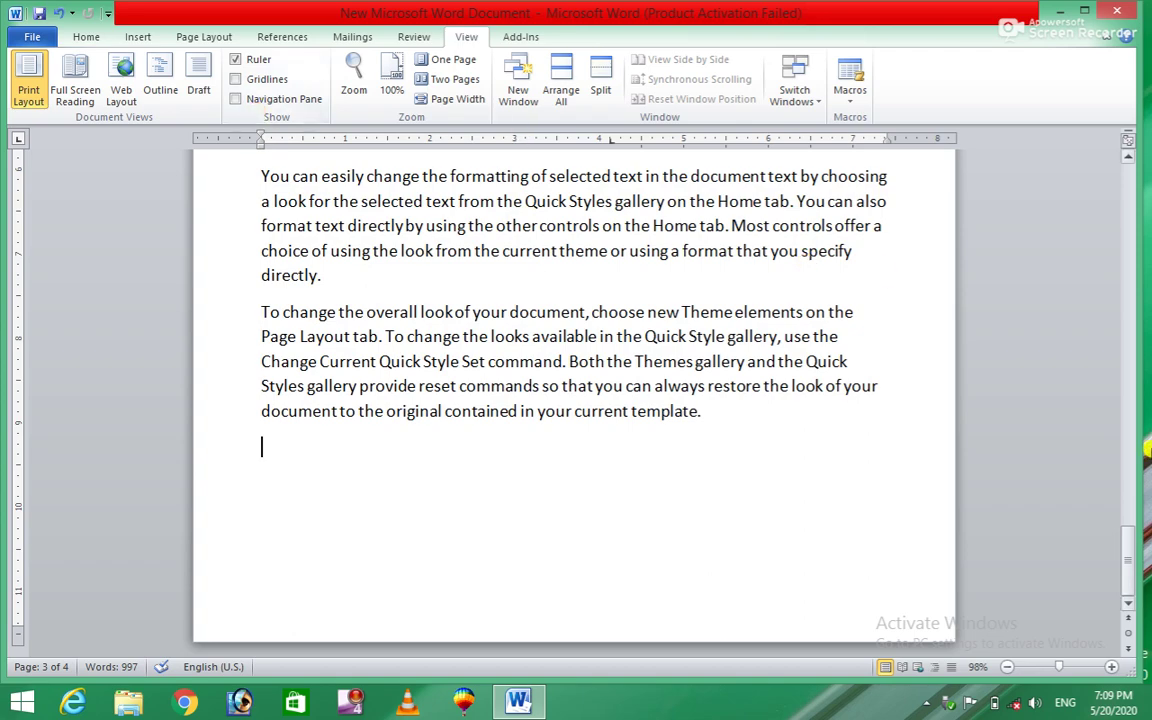
pyautogui.moveTo(1122, 545); pyautogui.dragTo(1124, 175)
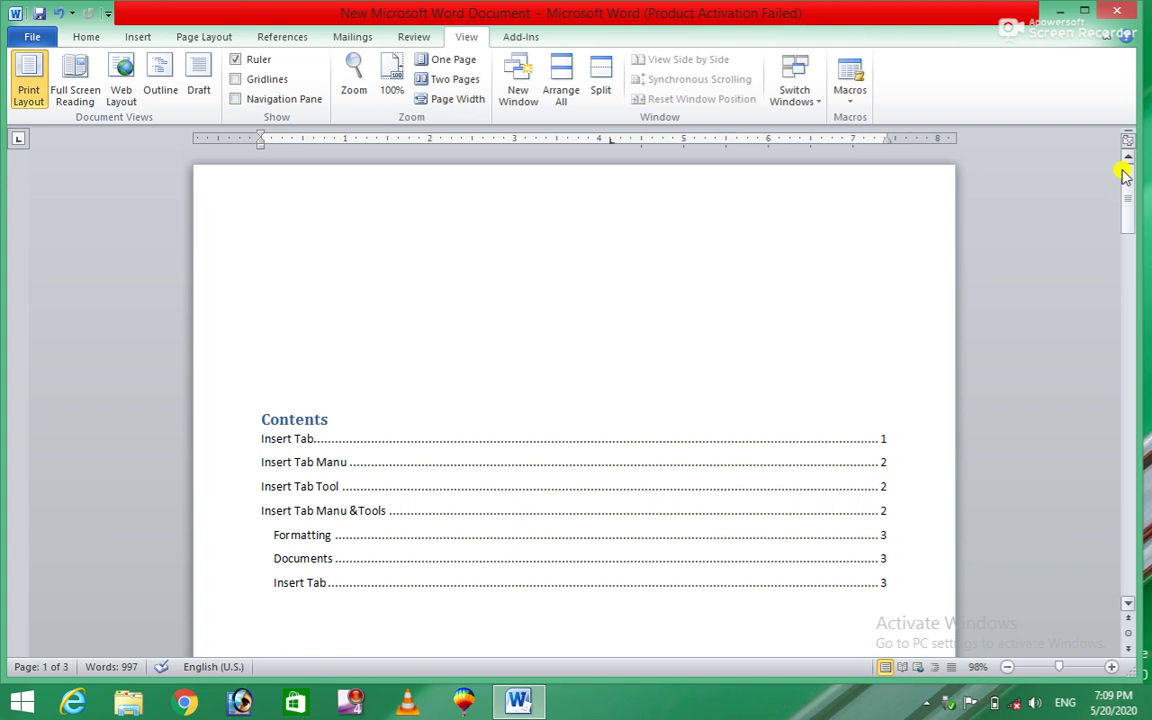
# Open the Navigation Pane and search for 'wo', trying other browse views and search options.
pyautogui.click(259, 104)
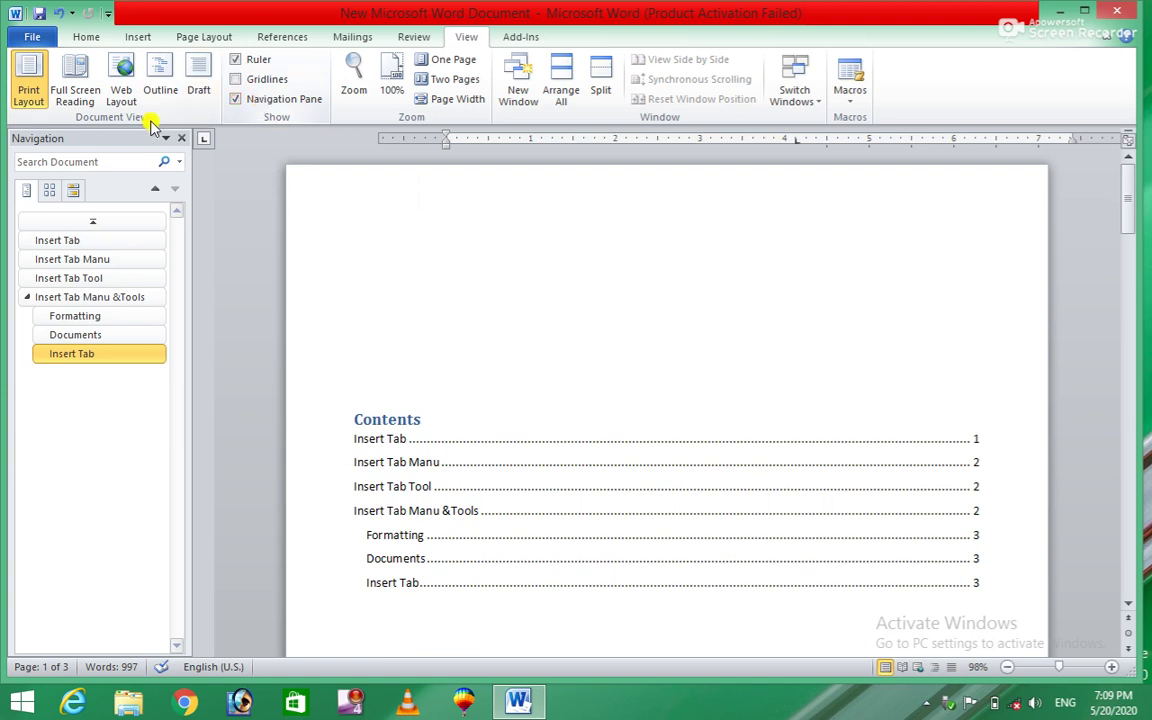
pyautogui.click(75, 162)
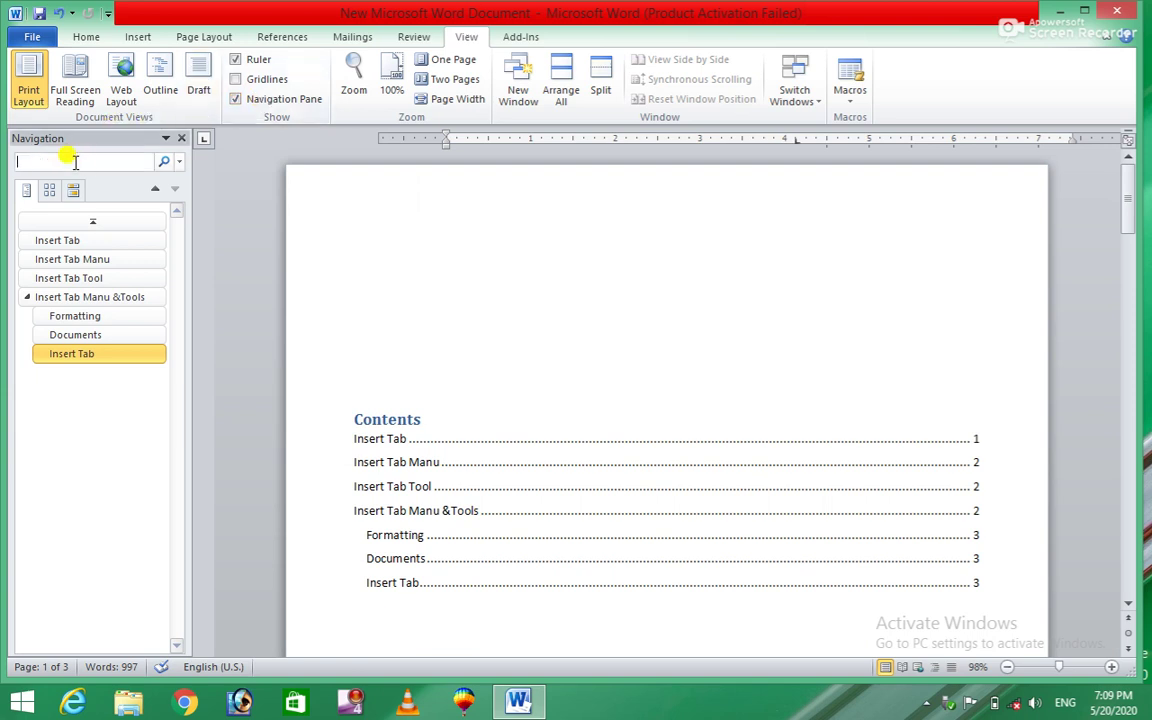
pyautogui.write('word')
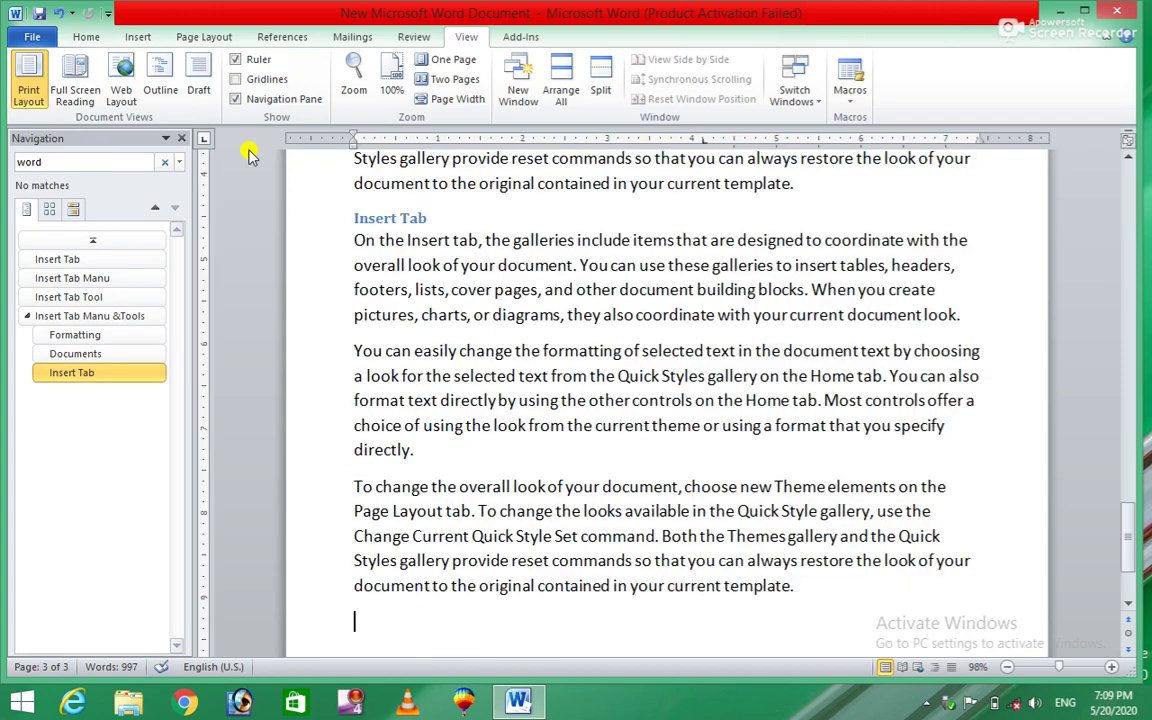
pyautogui.click(46, 212)
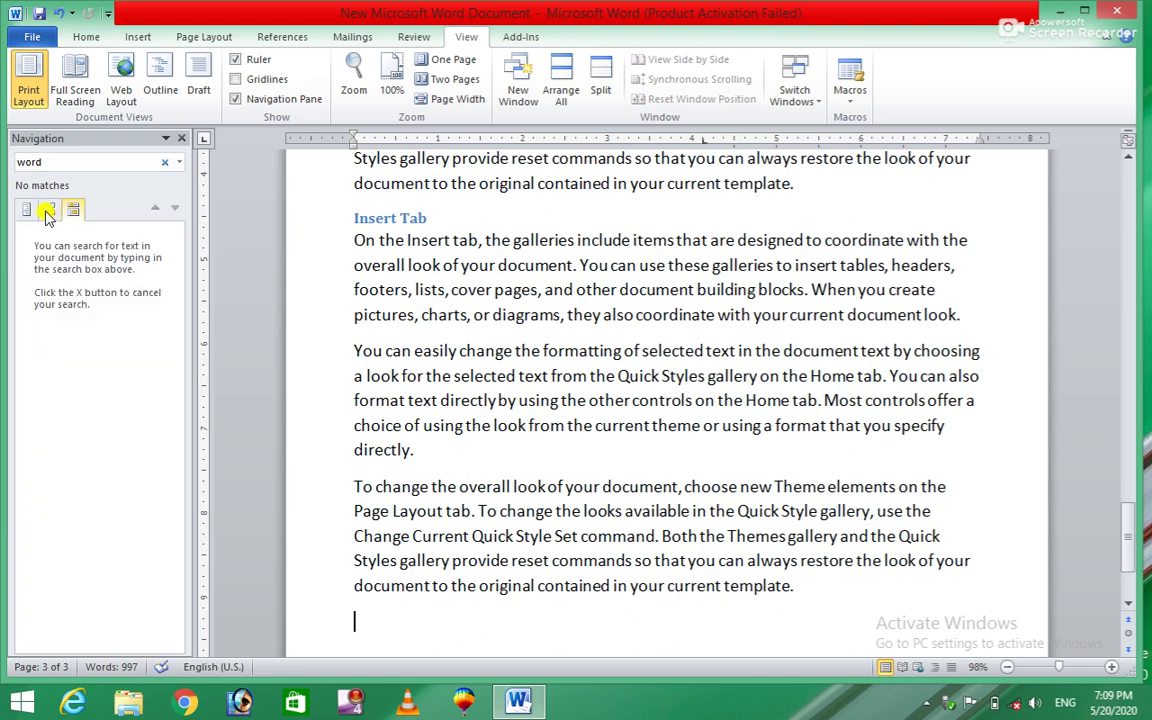
pyautogui.click(26, 209)
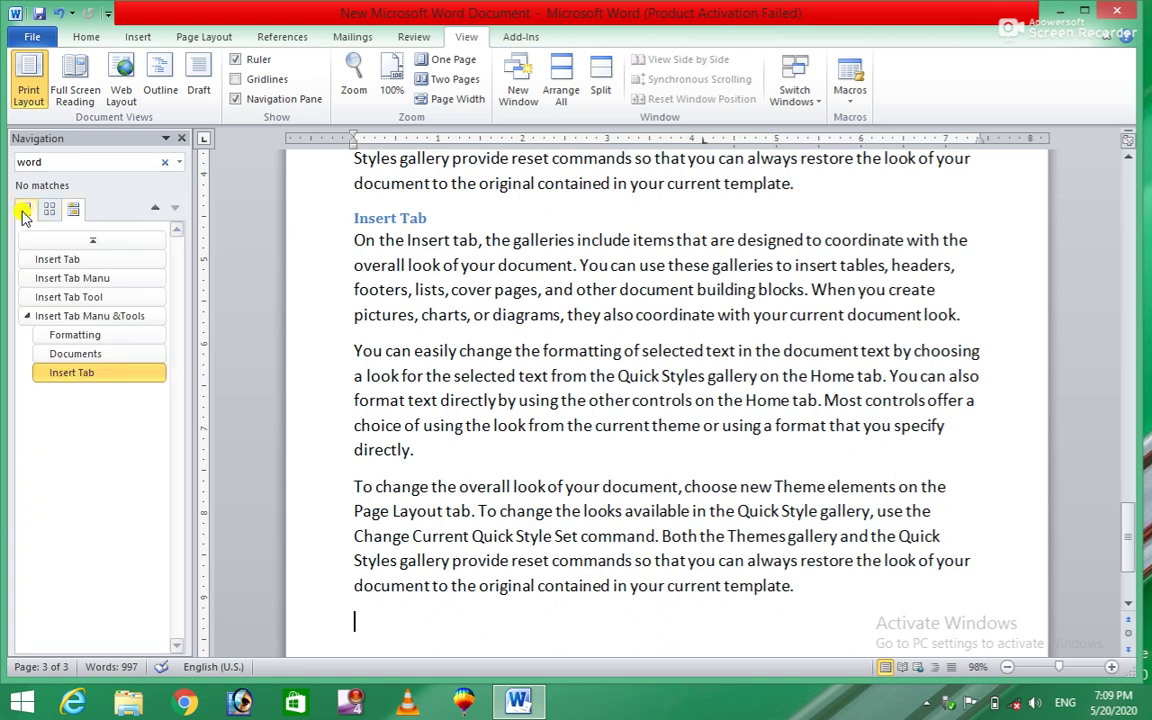
pyautogui.click(182, 163)
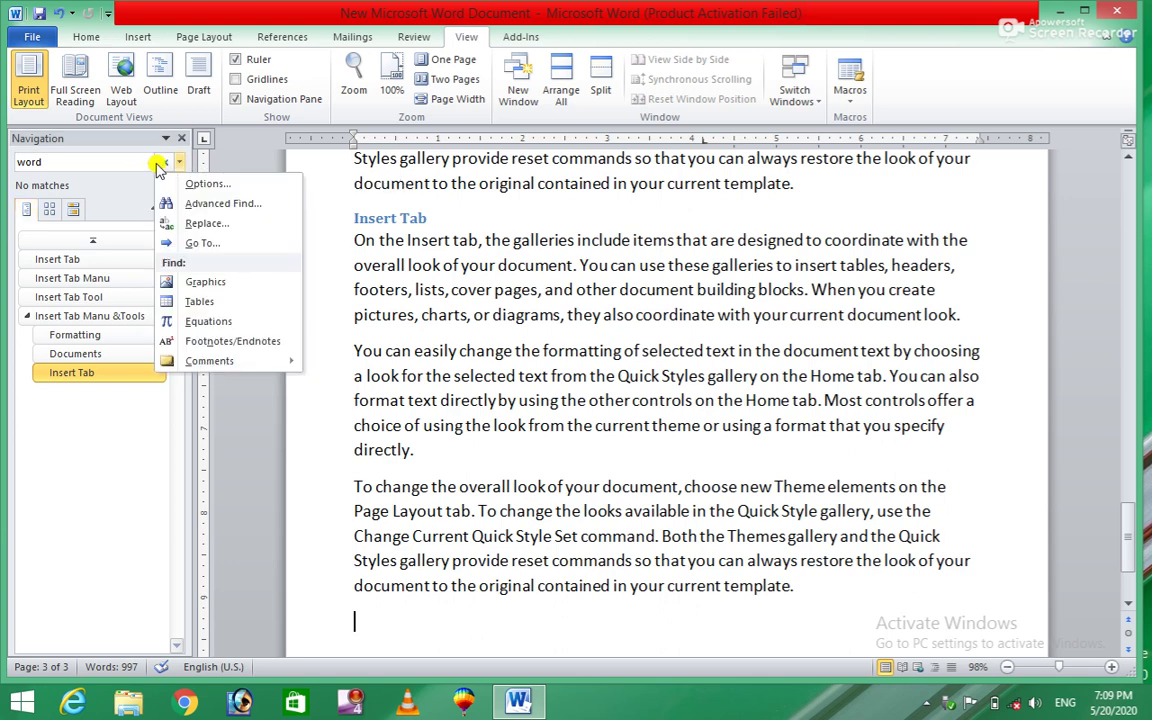
pyautogui.click(89, 160)
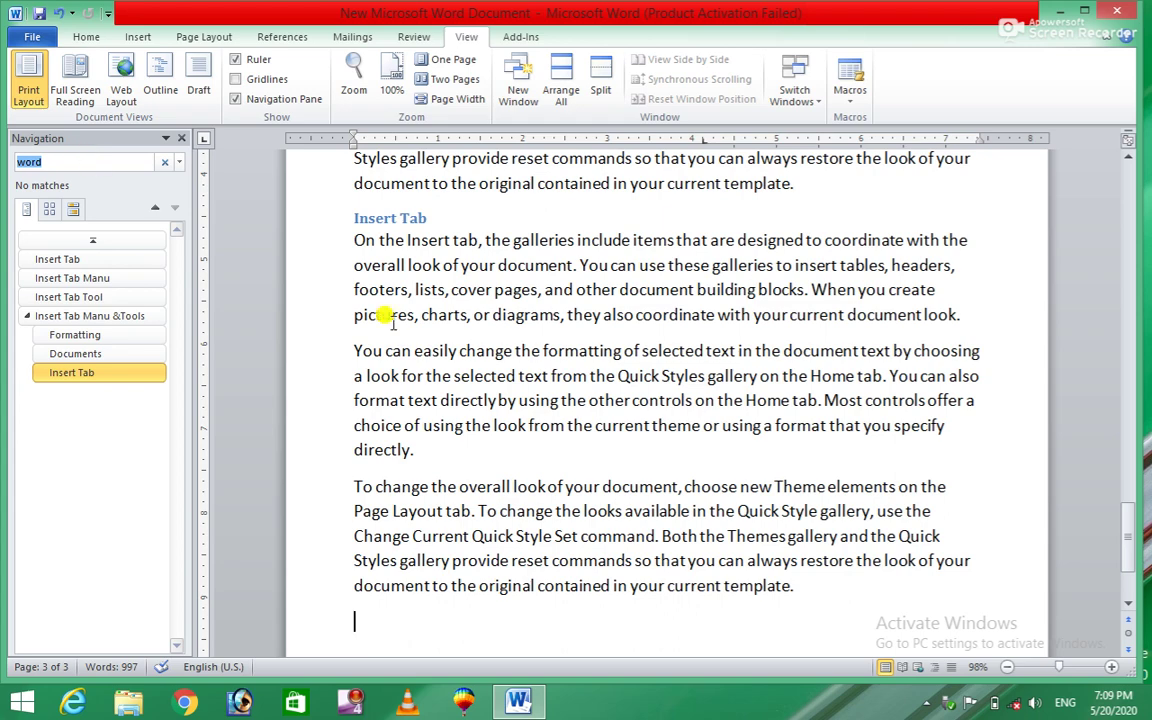
# Scroll through the results, jump to the document start, and clear the search.
pyautogui.click(347, 282)
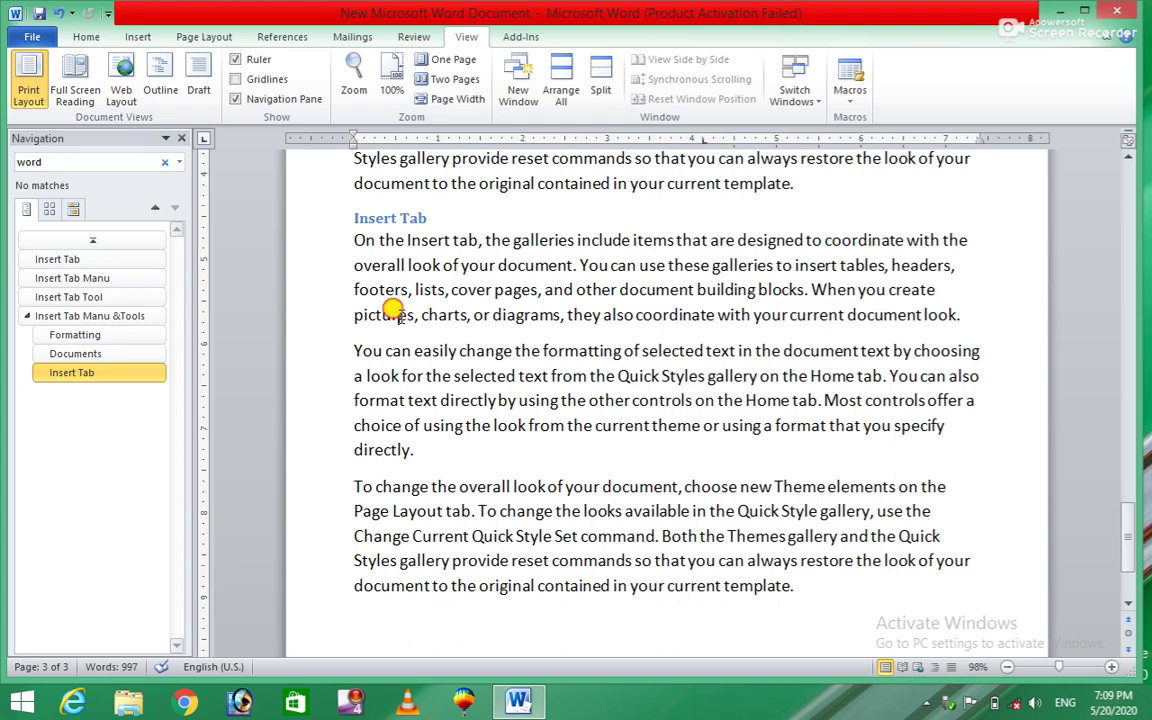
pyautogui.click(1127, 547)
pyautogui.moveTo(1127, 547); pyautogui.dragTo(1097, 470)
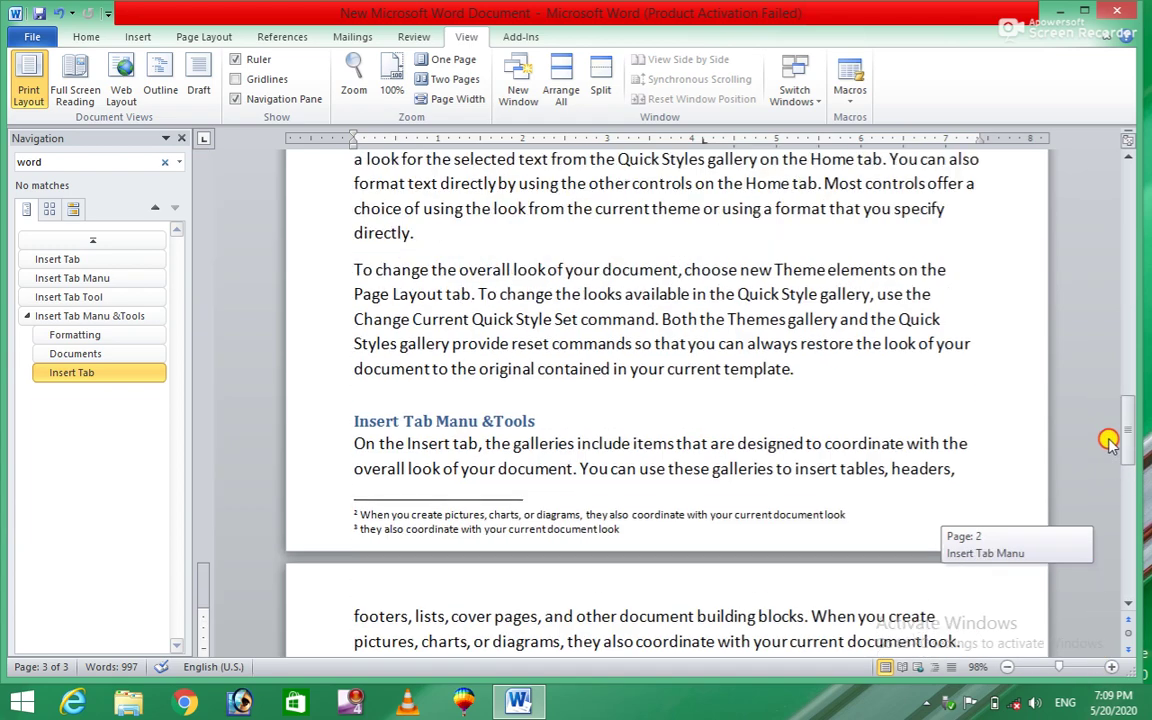
pyautogui.moveTo(1097, 470); pyautogui.dragTo(1110, 272)
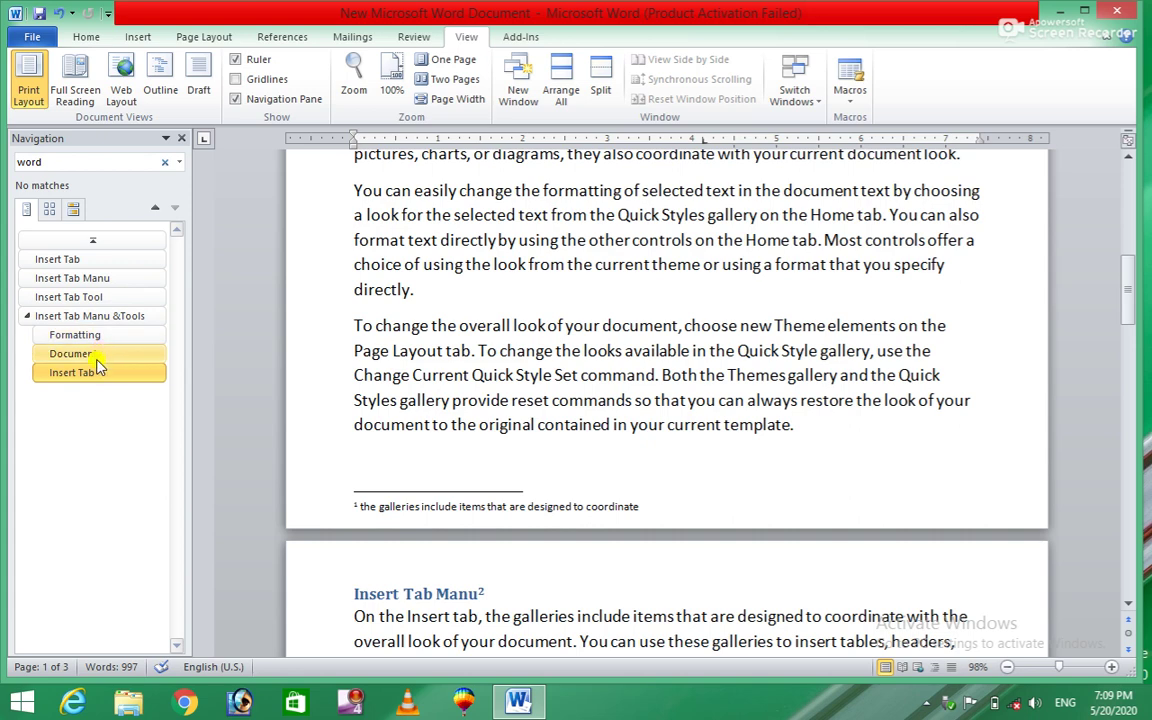
pyautogui.click(117, 248)
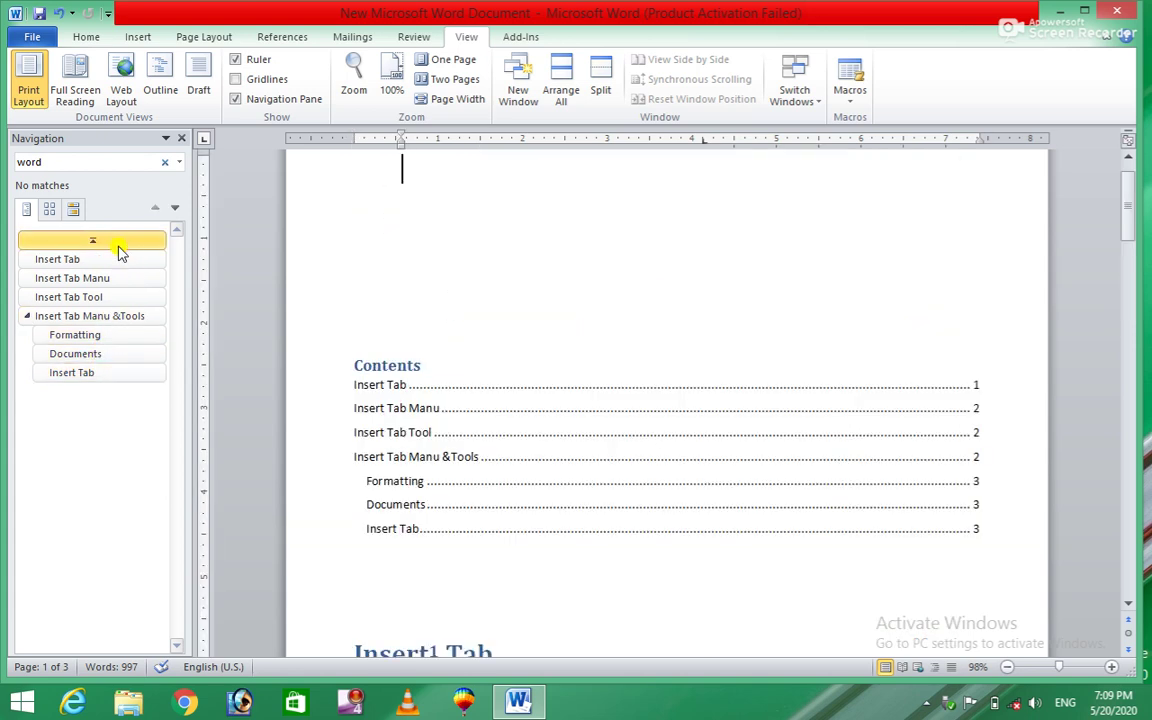
pyautogui.click(164, 162)
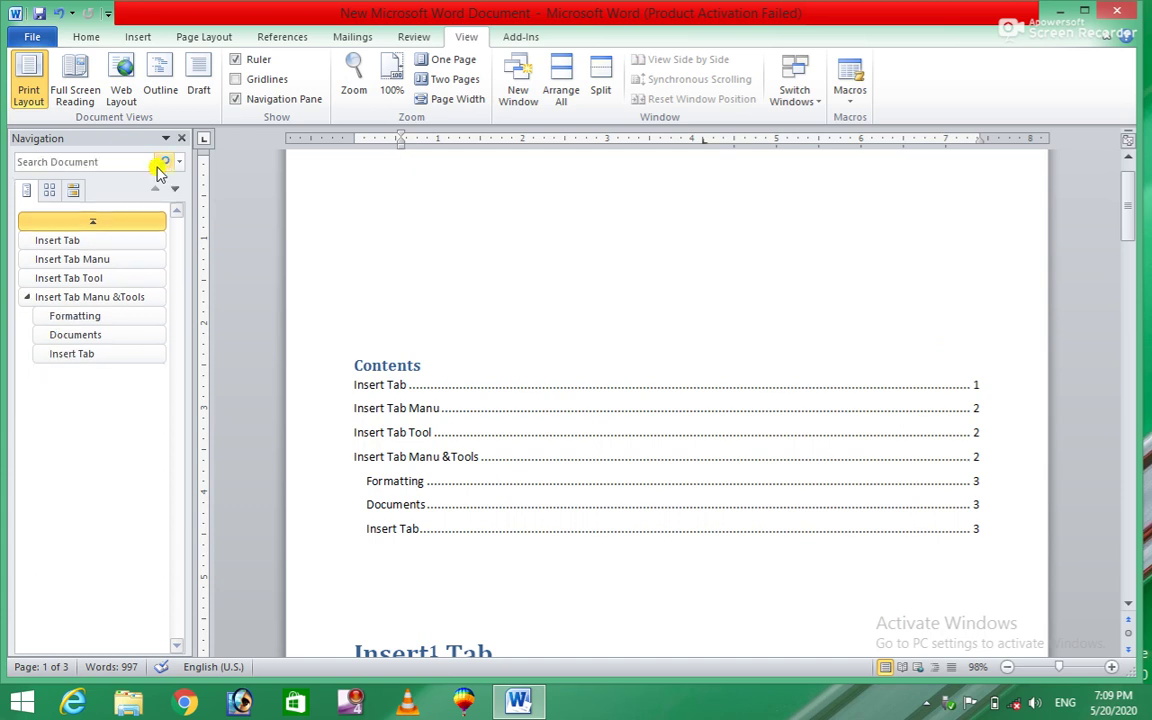
# Search for 'contents', clear it, then search 'formatting' to highlight its 7 matches.
pyautogui.click(85, 162)
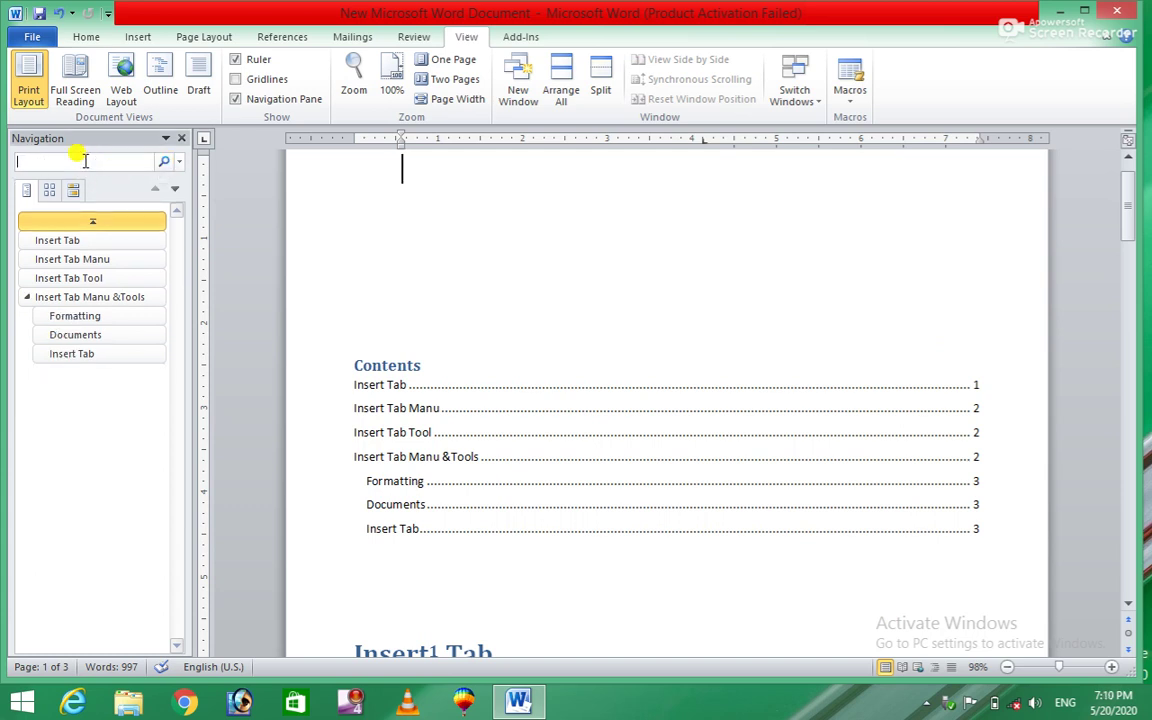
pyautogui.write('contents')
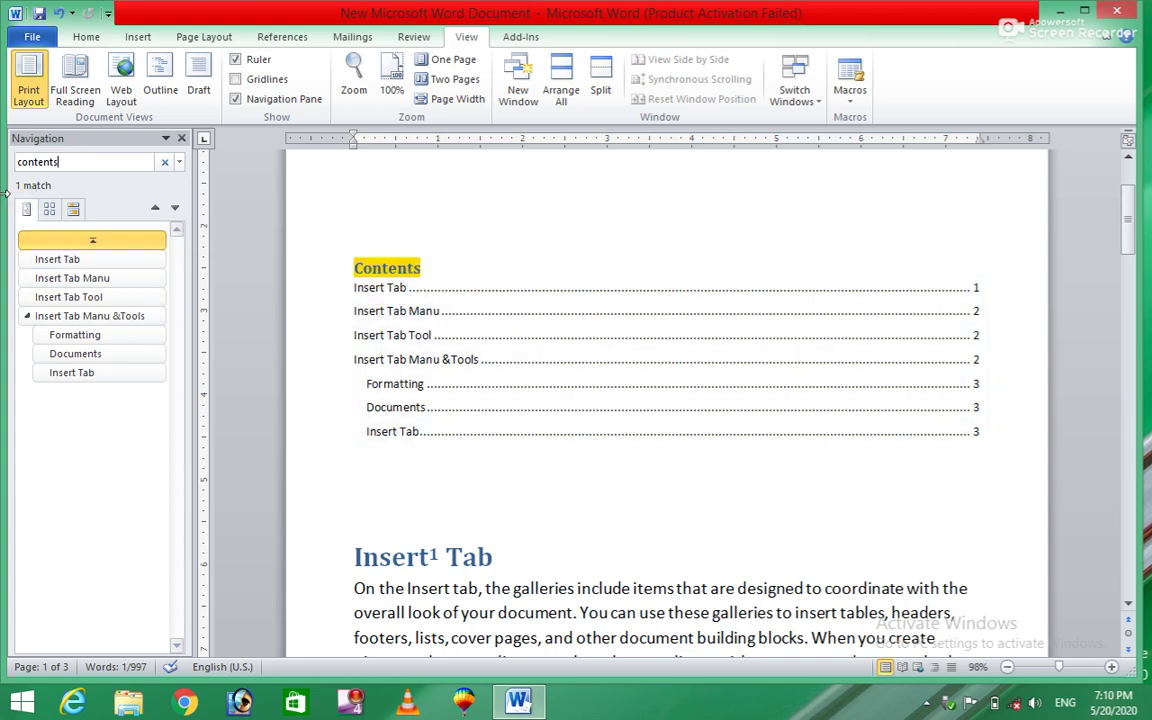
pyautogui.click(82, 162)
pyautogui.press('Escape')
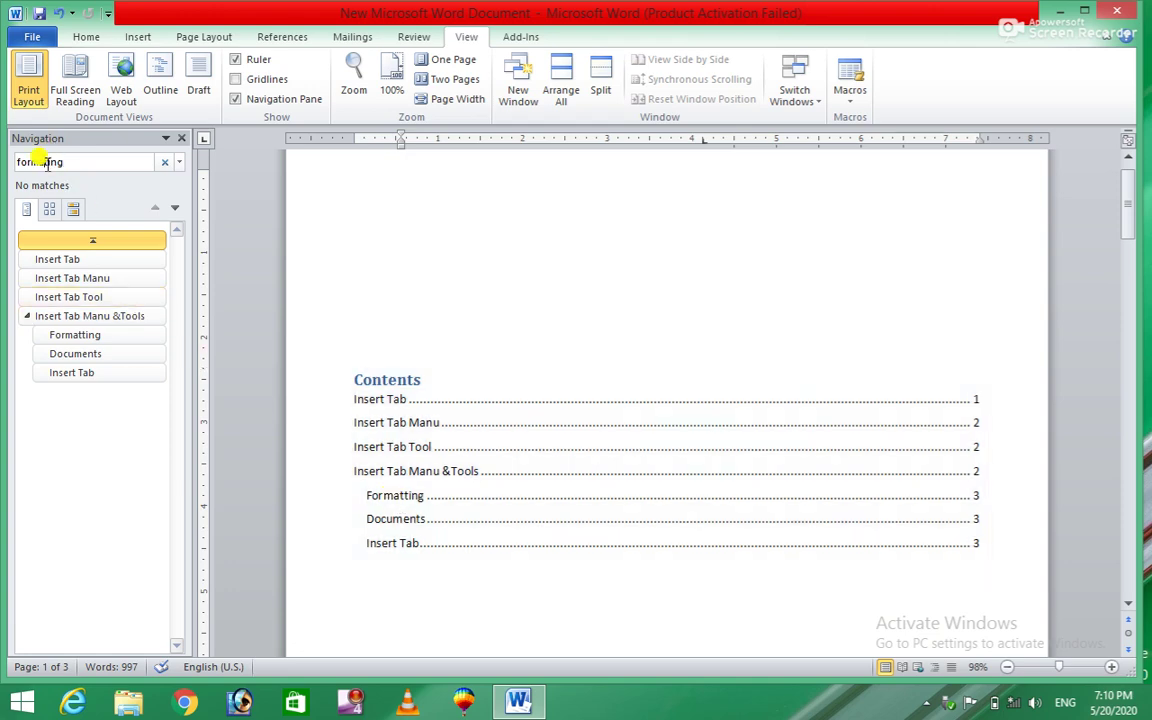
pyautogui.write('t')
pyautogui.press('Return')
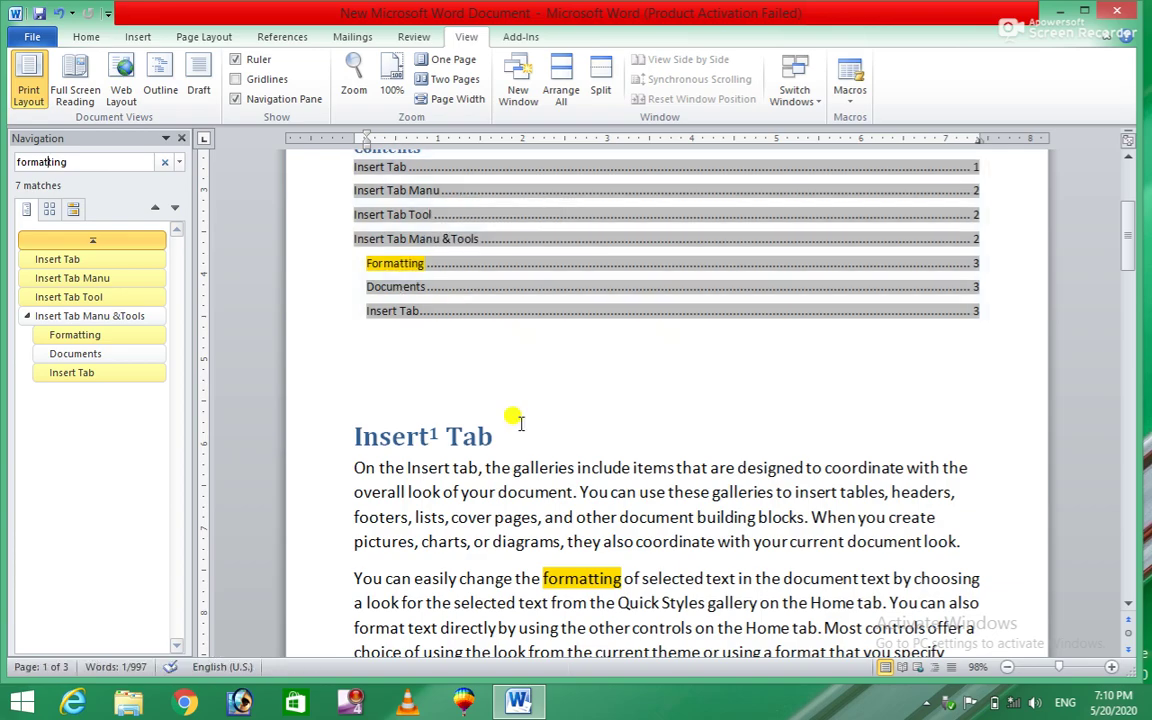
pyautogui.moveTo(1130, 246)
pyautogui.mouseDown()
pyautogui.moveTo(1146, 500)
pyautogui.moveTo(1128, 200)
pyautogui.mouseUp()
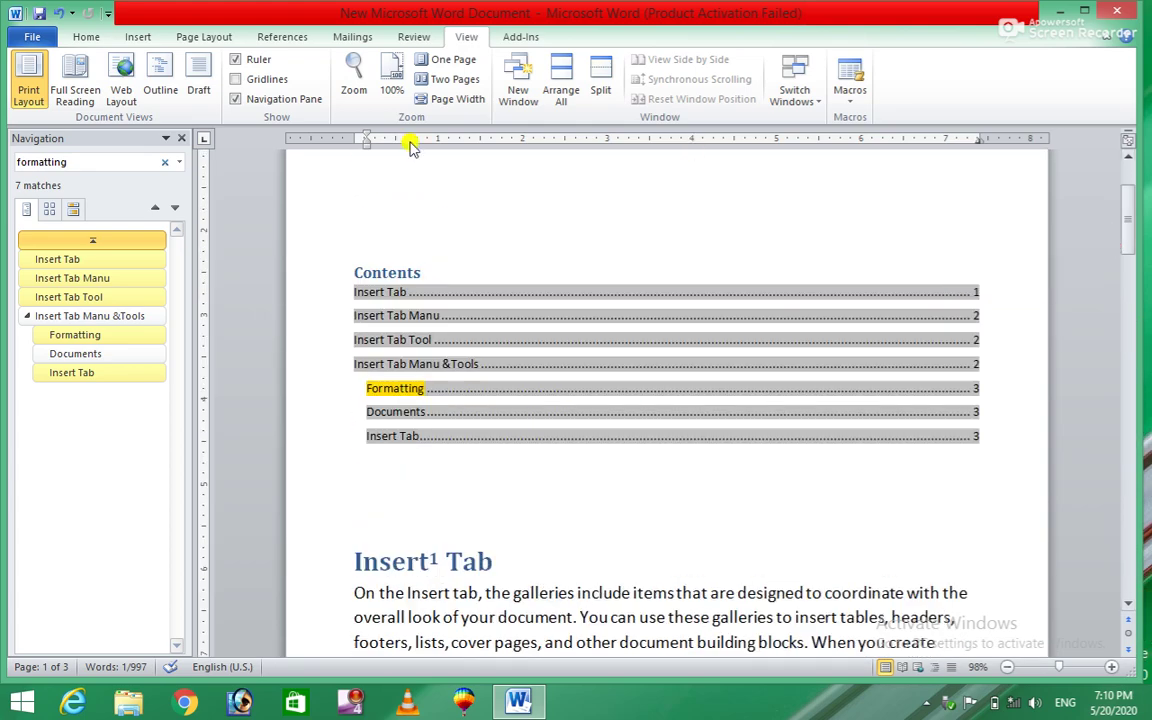
# Uncheck the Navigation Pane, then dismiss the Zoom dialog without changes.
pyautogui.click(178, 140)
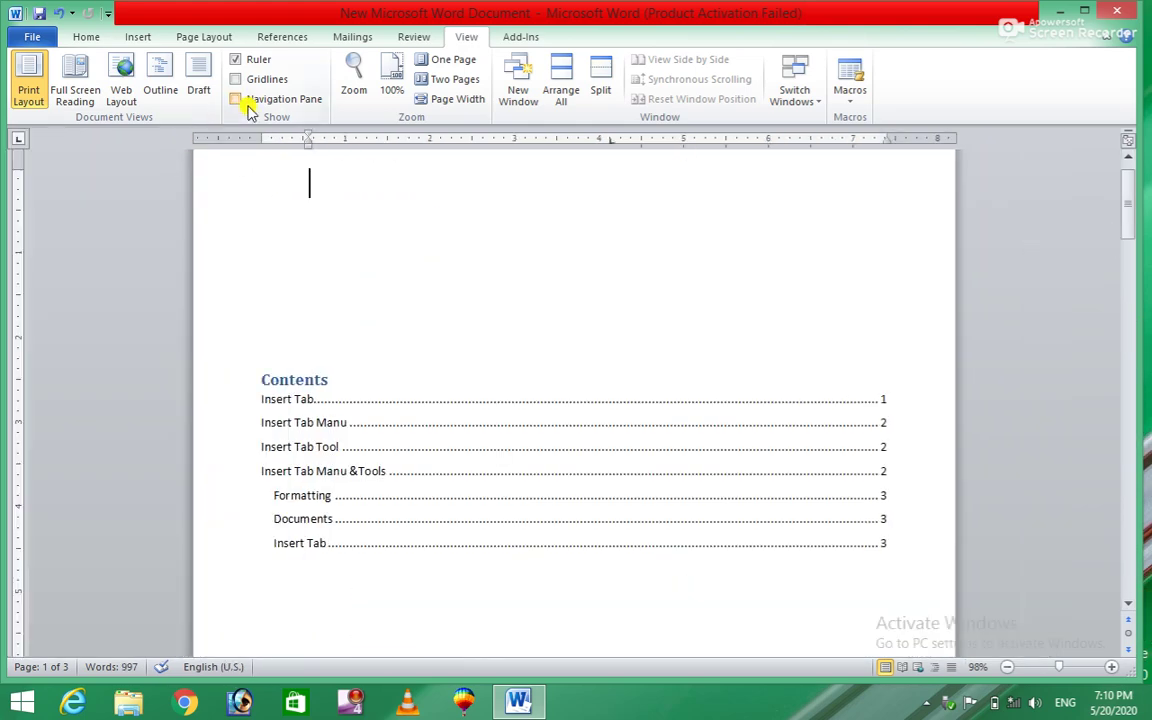
pyautogui.click(355, 85)
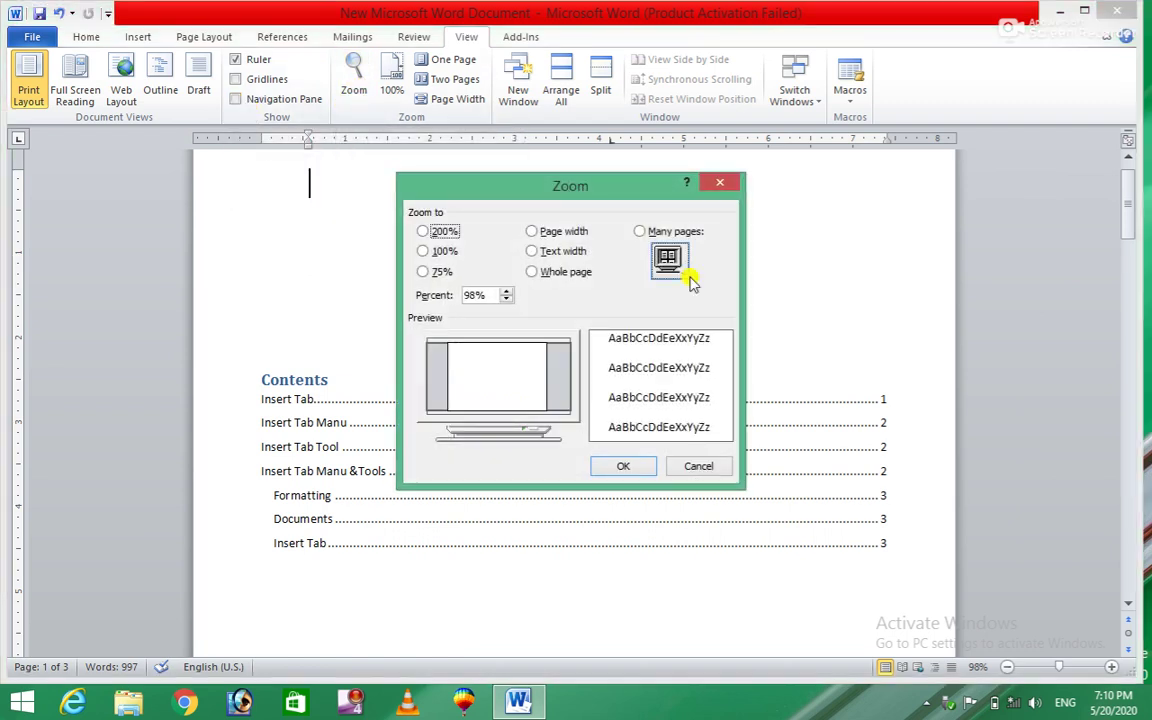
pyautogui.click(719, 181)
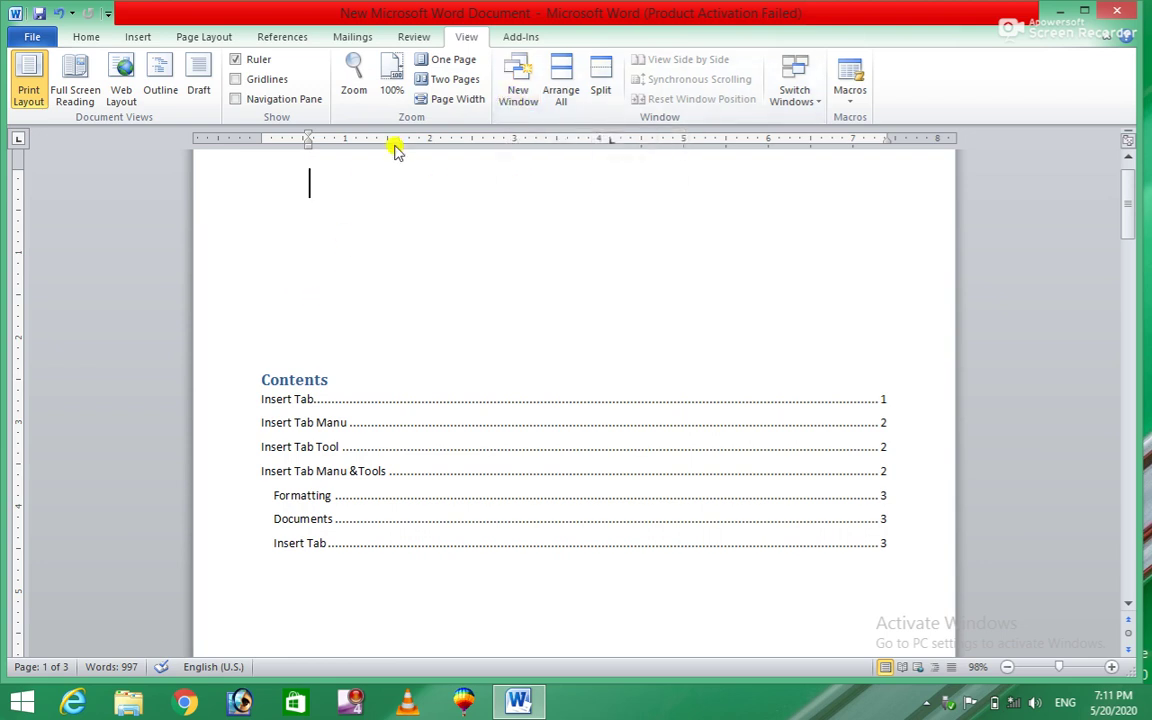
# Open New Microsoft Word Document:2 and switch between both windows via taskbar thumbnails.
pyautogui.click(517, 85)
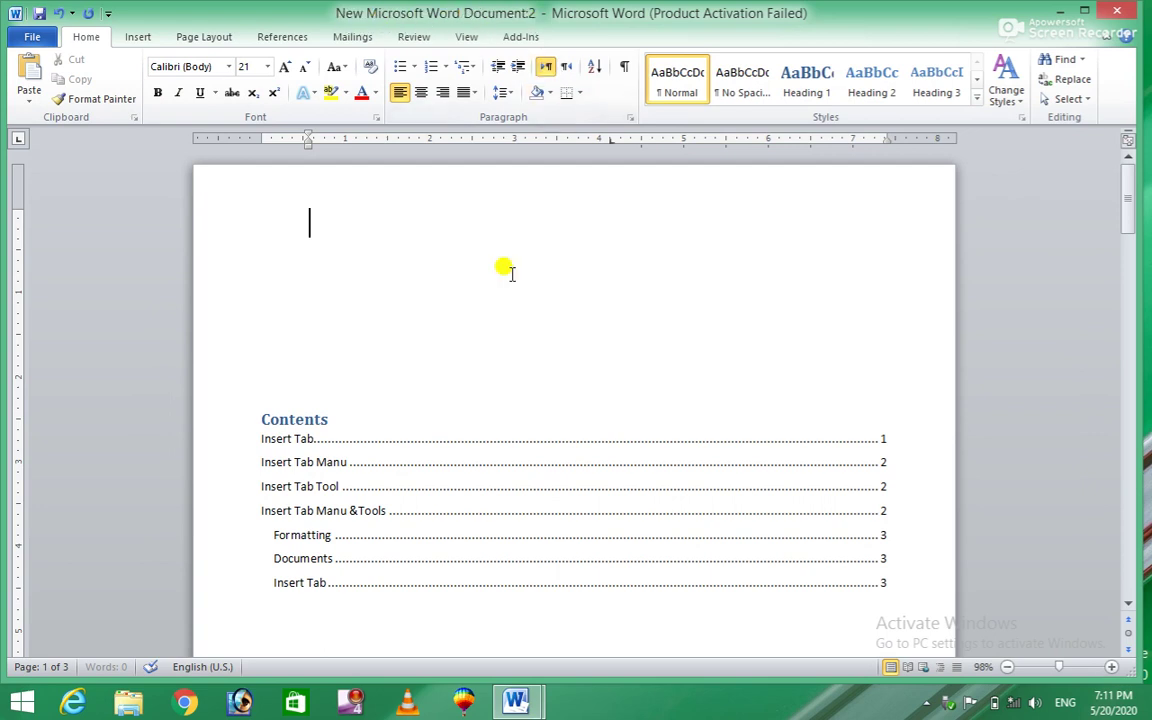
pyautogui.moveTo(516, 701)
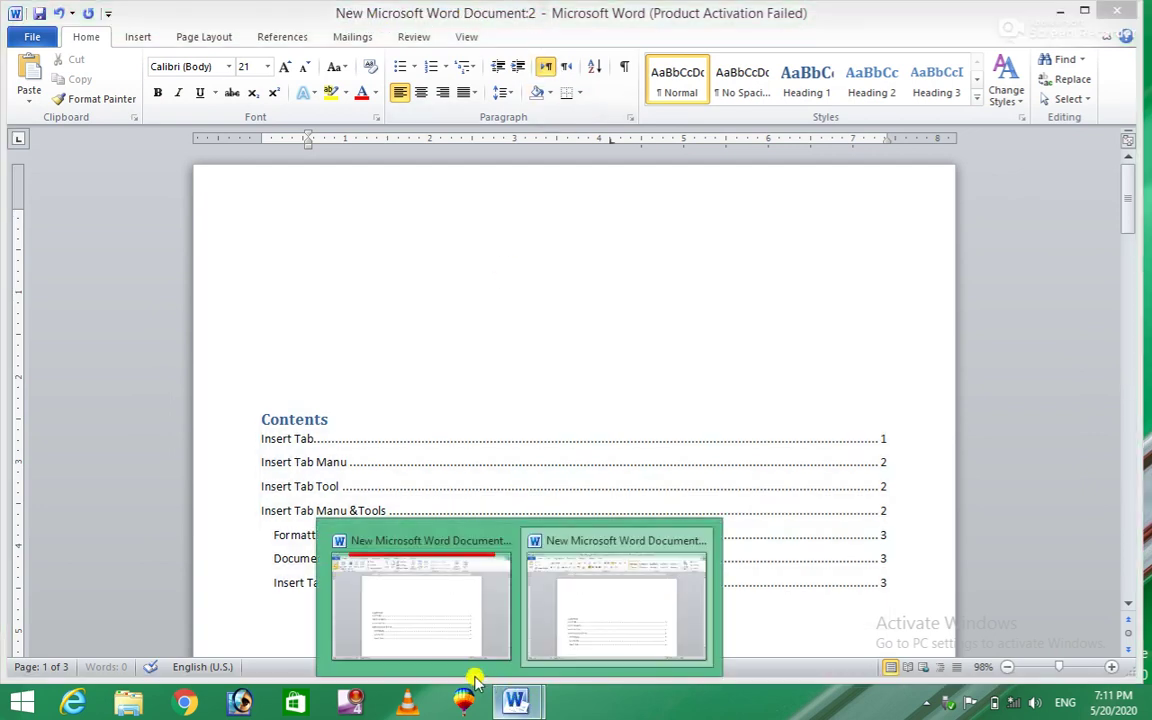
pyautogui.click(458, 622)
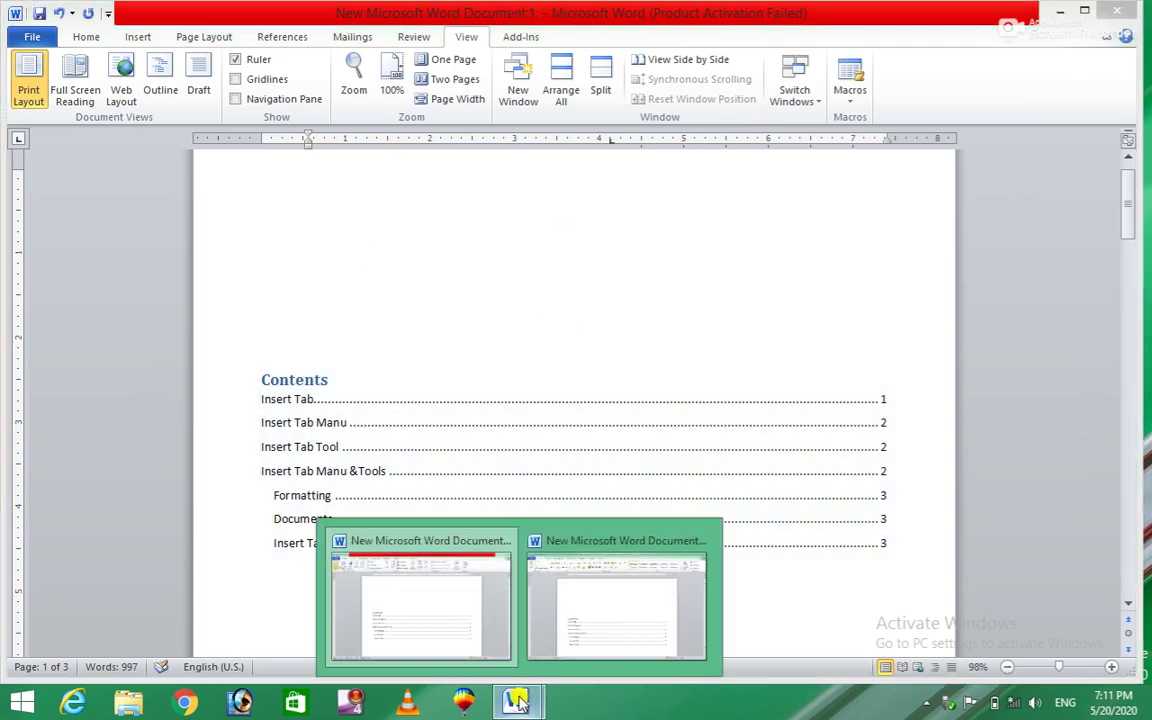
pyautogui.click(622, 616)
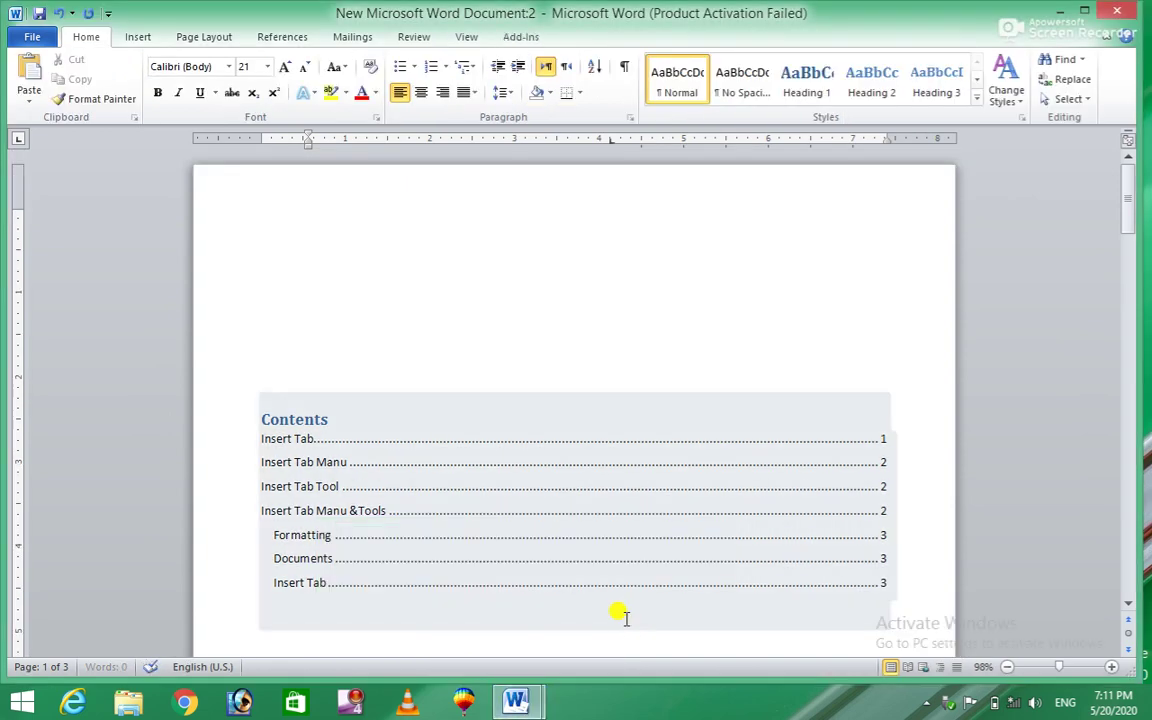
pyautogui.click(468, 40)
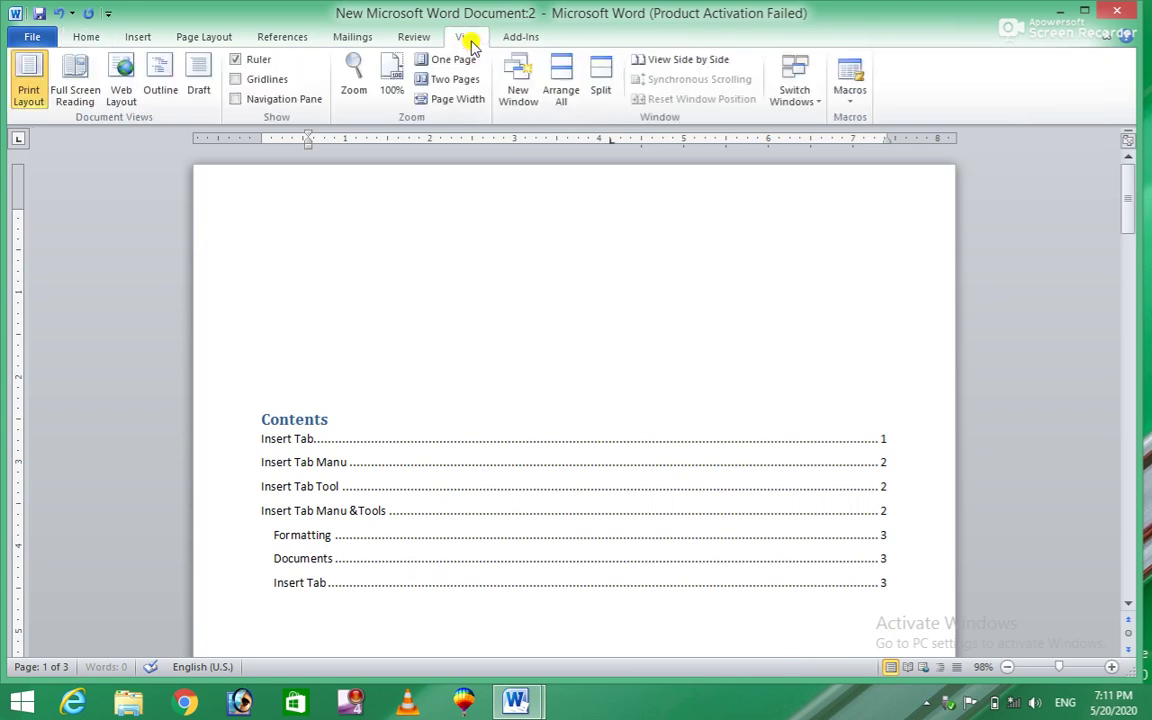
# Tile the windows, then close the extra windows so a single maximized window remains.
pyautogui.click(561, 92)
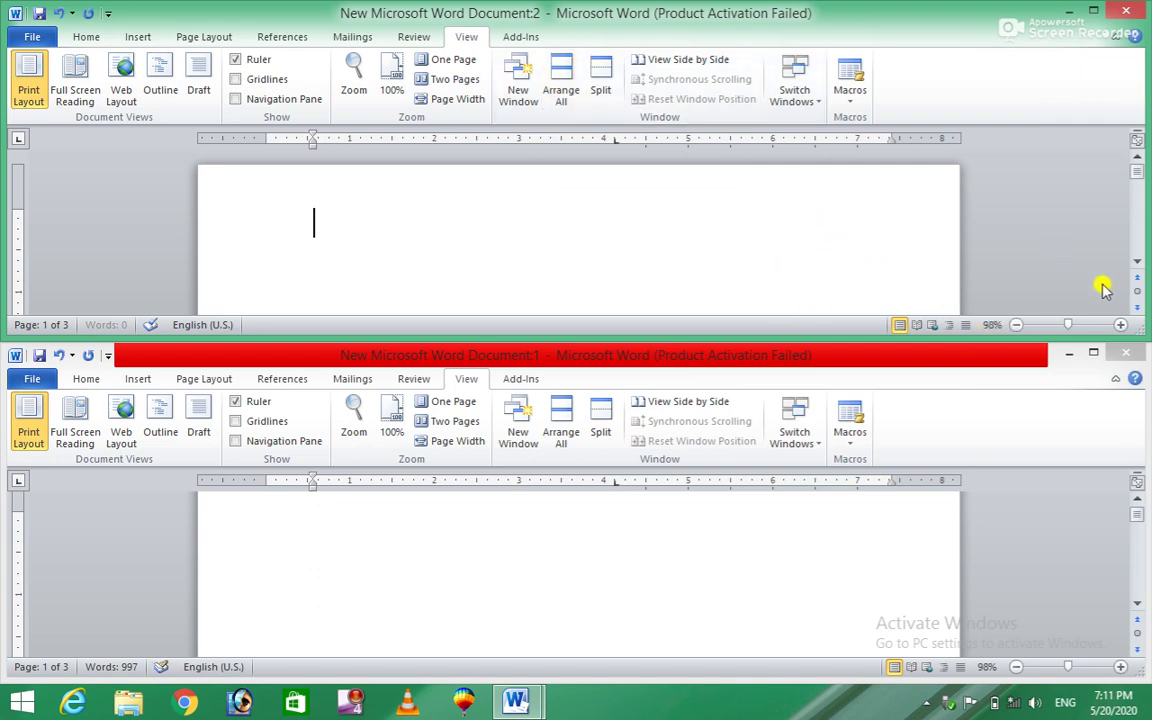
pyautogui.click(1126, 355)
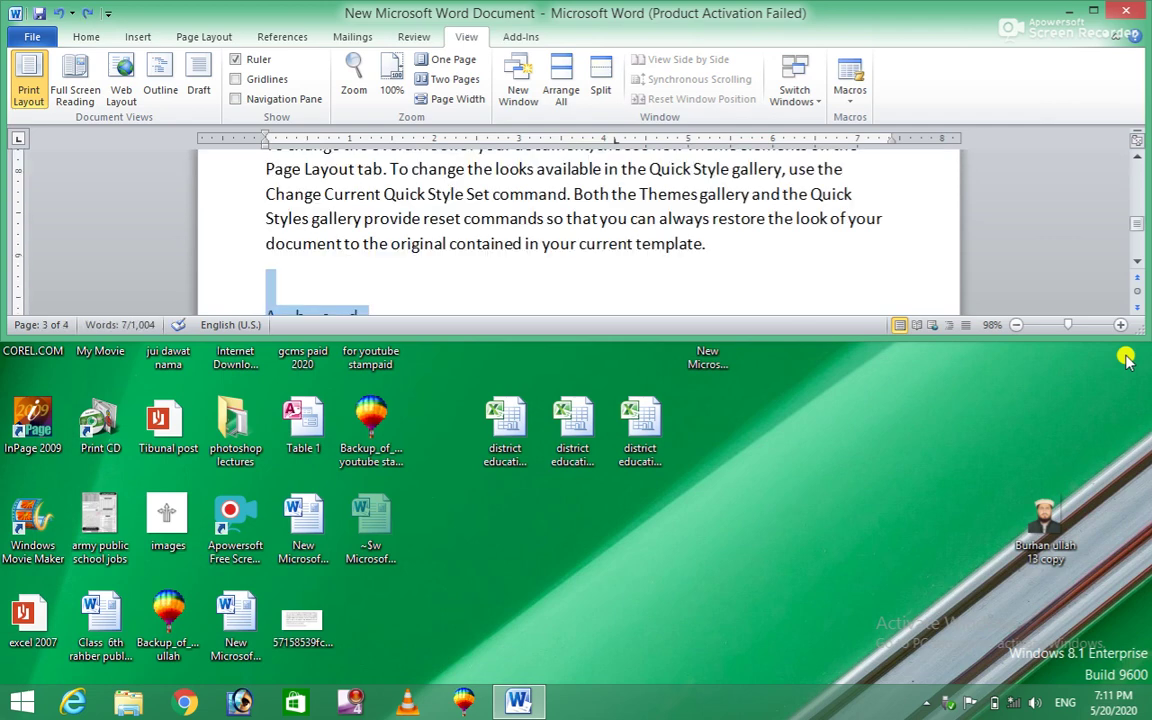
pyautogui.click(520, 78)
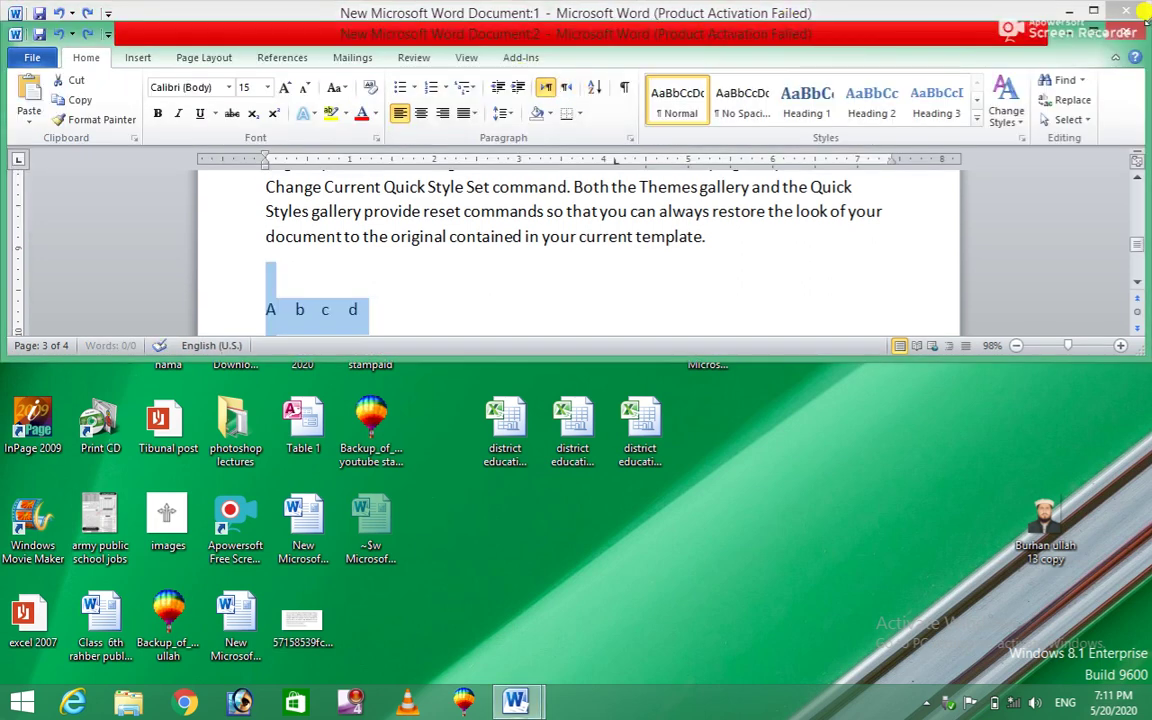
pyautogui.click(1133, 11)
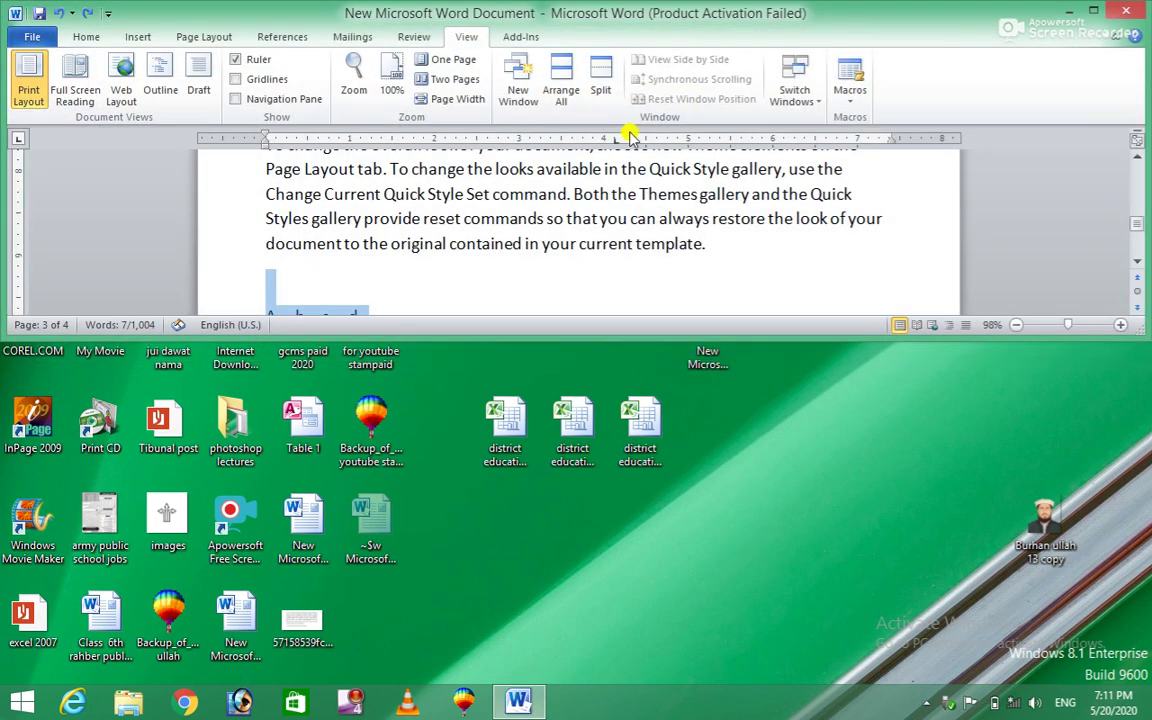
pyautogui.click(567, 83)
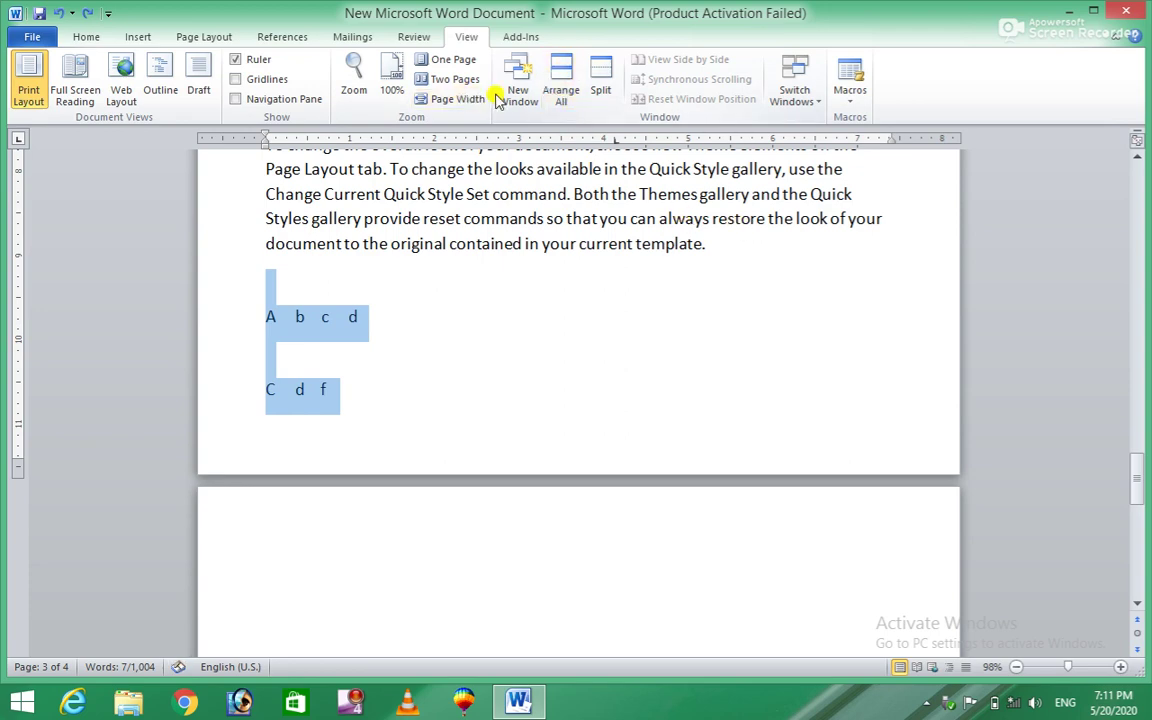
# Open a second window and stack :1 and :2 with Arrange All, activating each in turn.
pyautogui.click(516, 88)
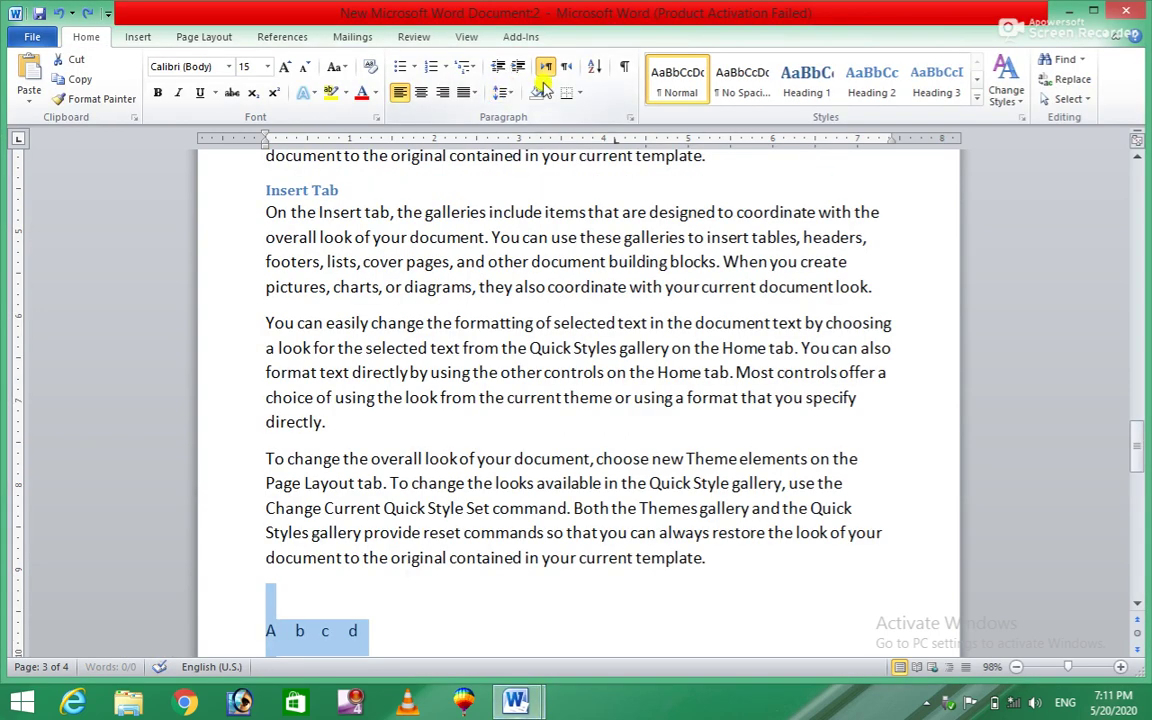
pyautogui.click(466, 37)
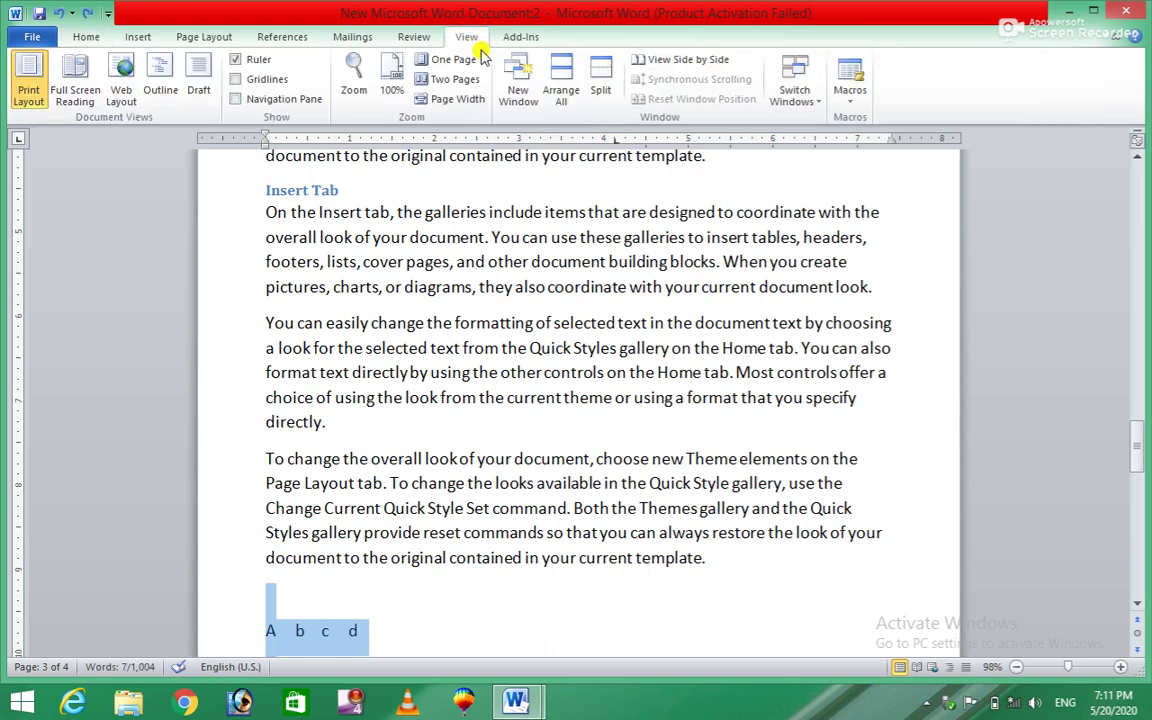
pyautogui.click(563, 86)
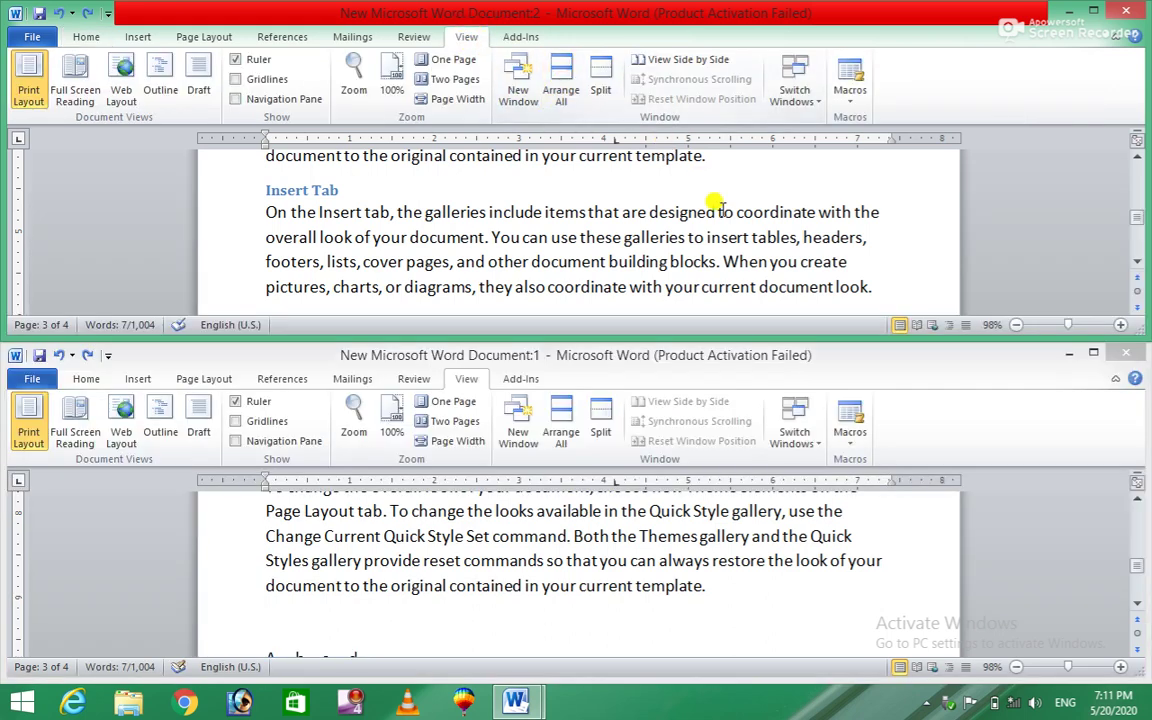
pyautogui.click(438, 214)
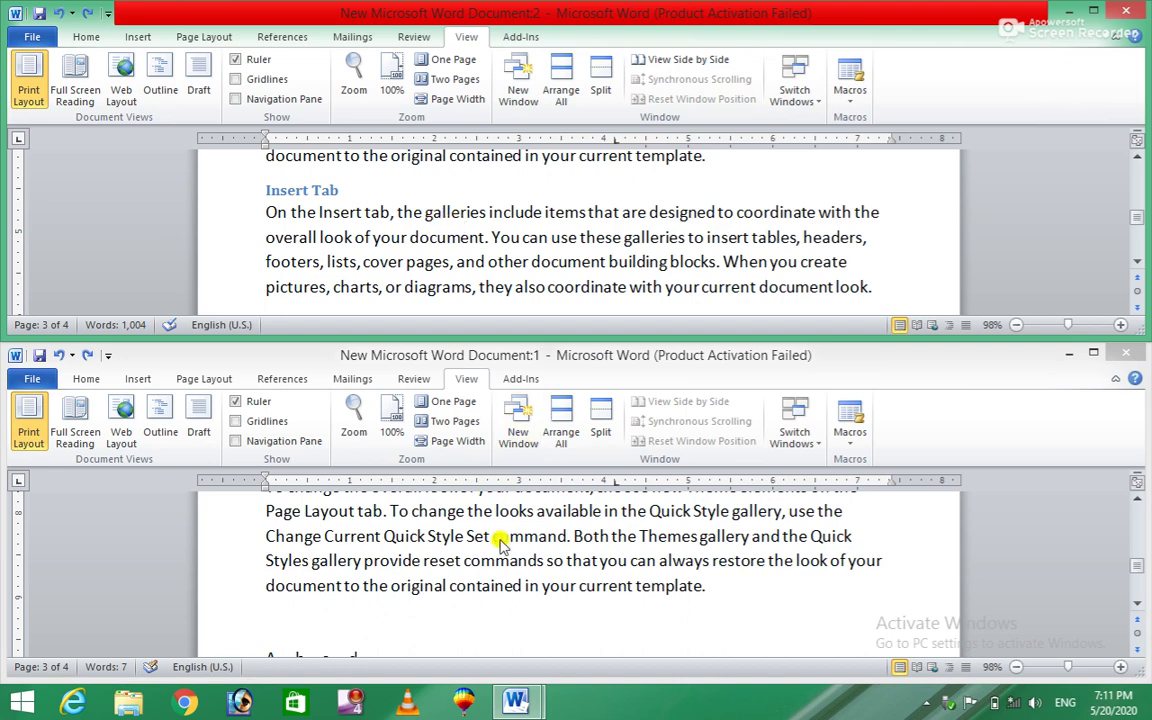
pyautogui.click(463, 558)
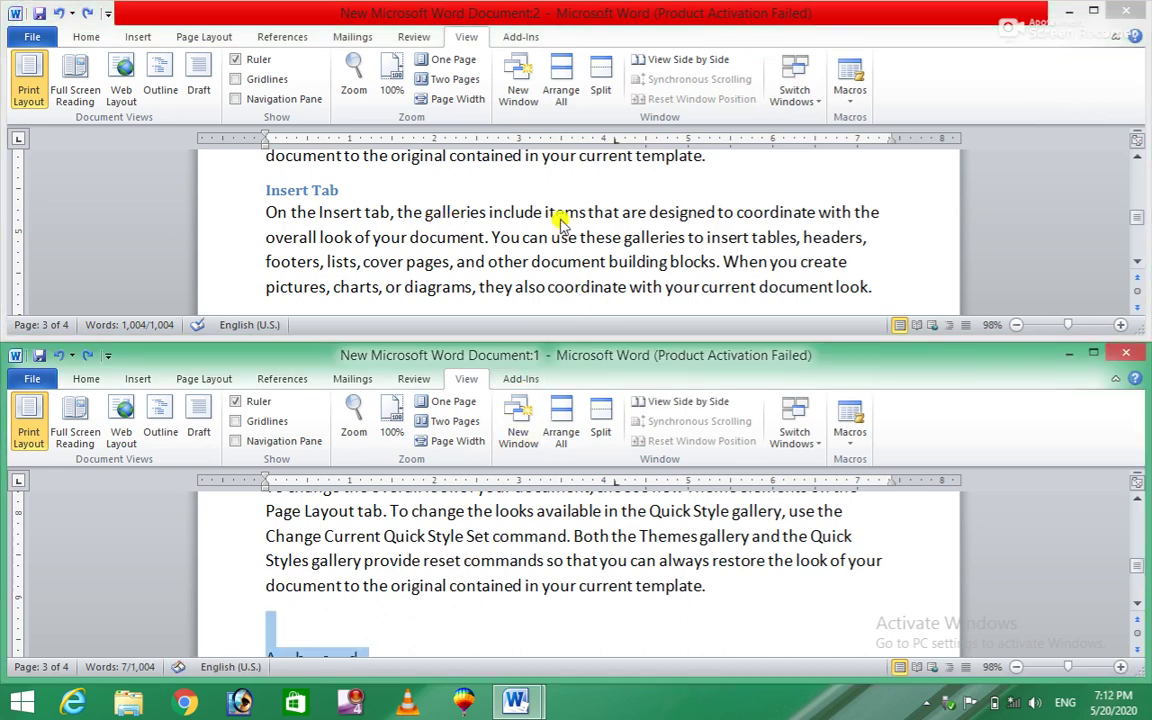
pyautogui.click(568, 97)
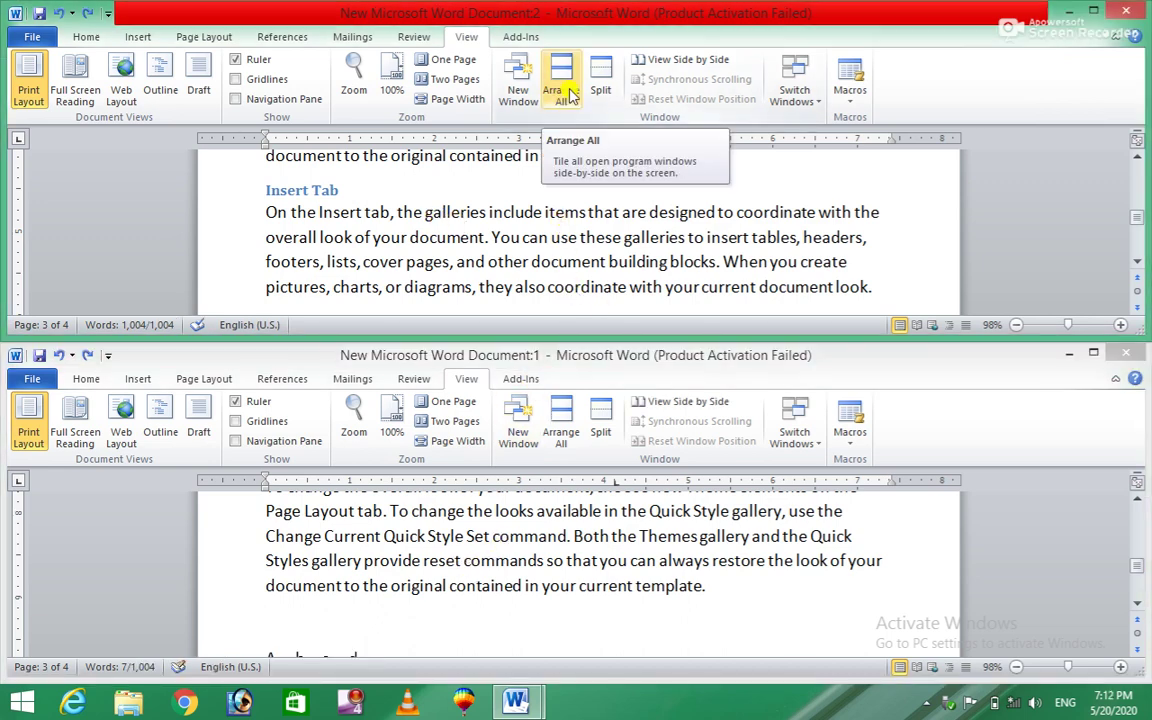
# Try splitting the top window, then show windows :2 and :1 with View Side by Side.
pyautogui.click(601, 88)
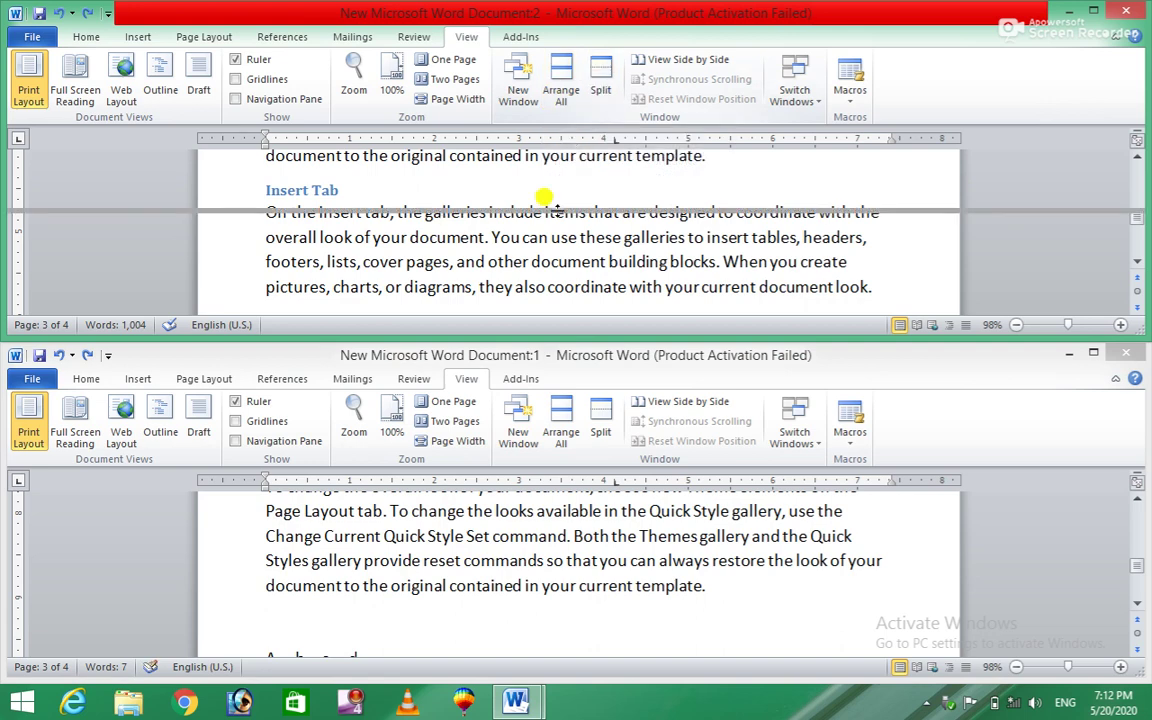
pyautogui.click(503, 178)
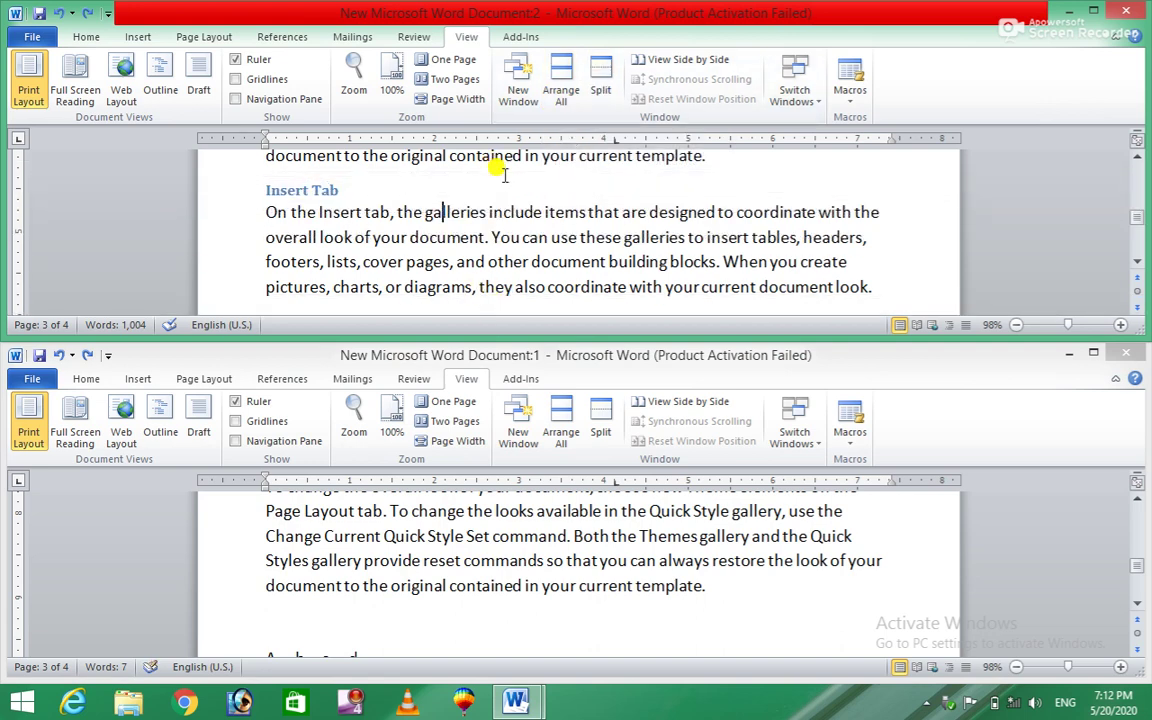
pyautogui.click(600, 88)
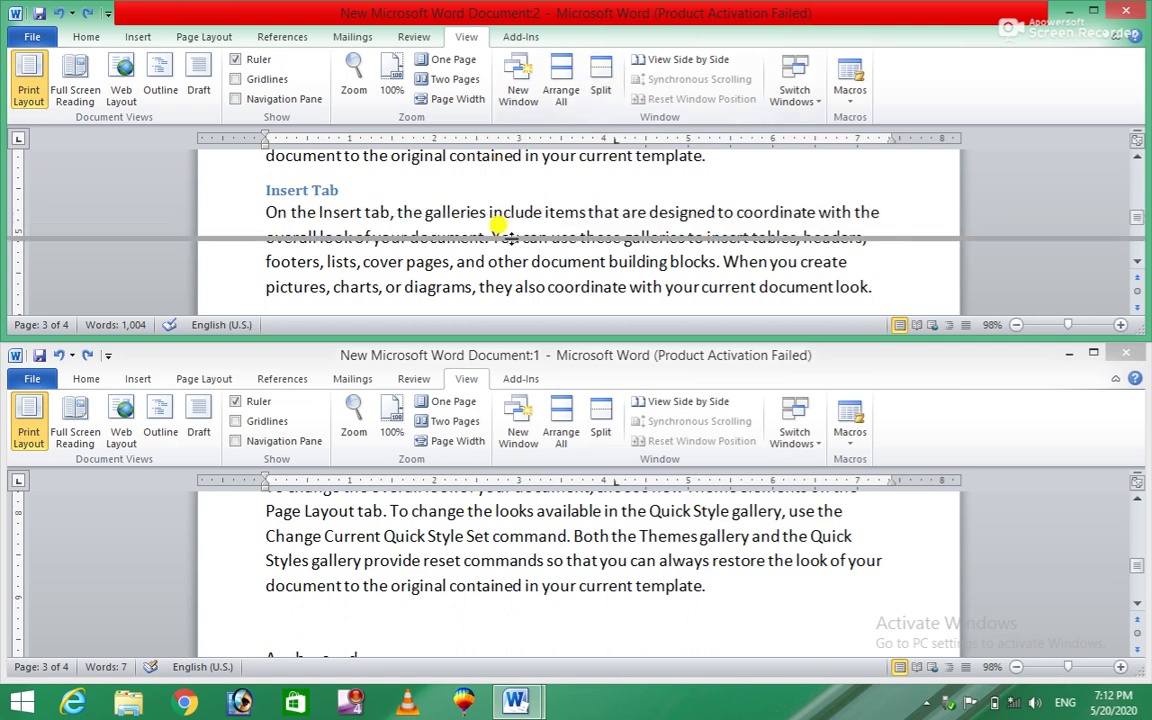
pyautogui.click(497, 172)
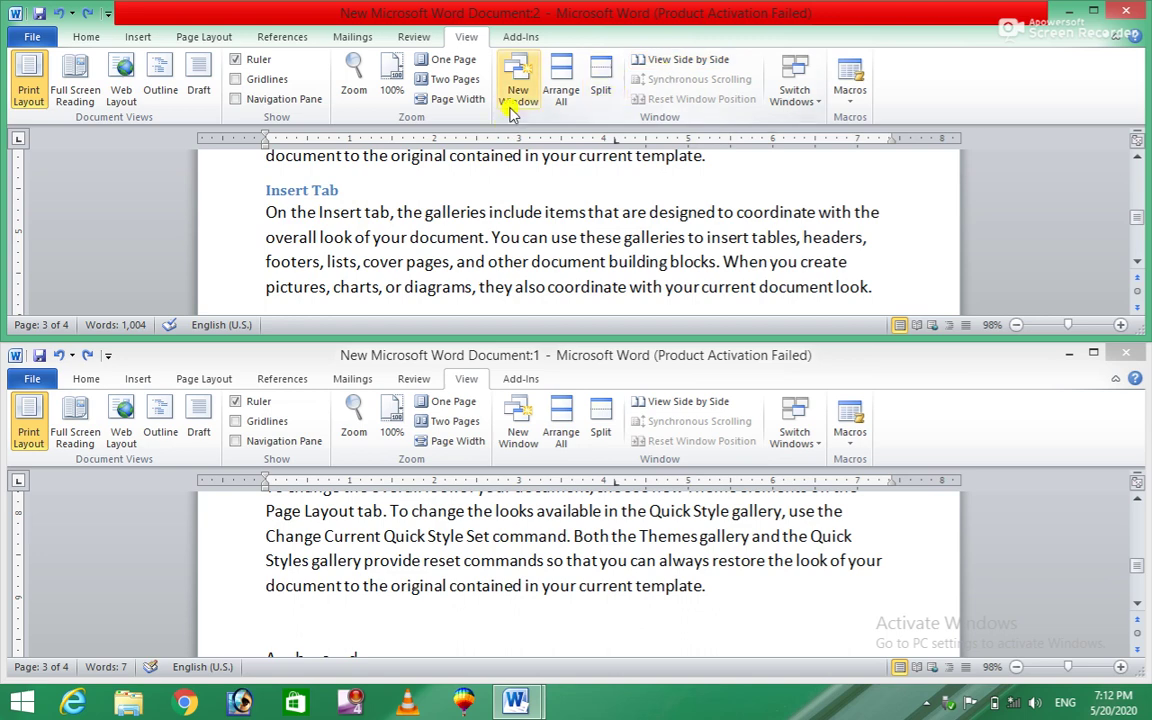
pyautogui.click(679, 62)
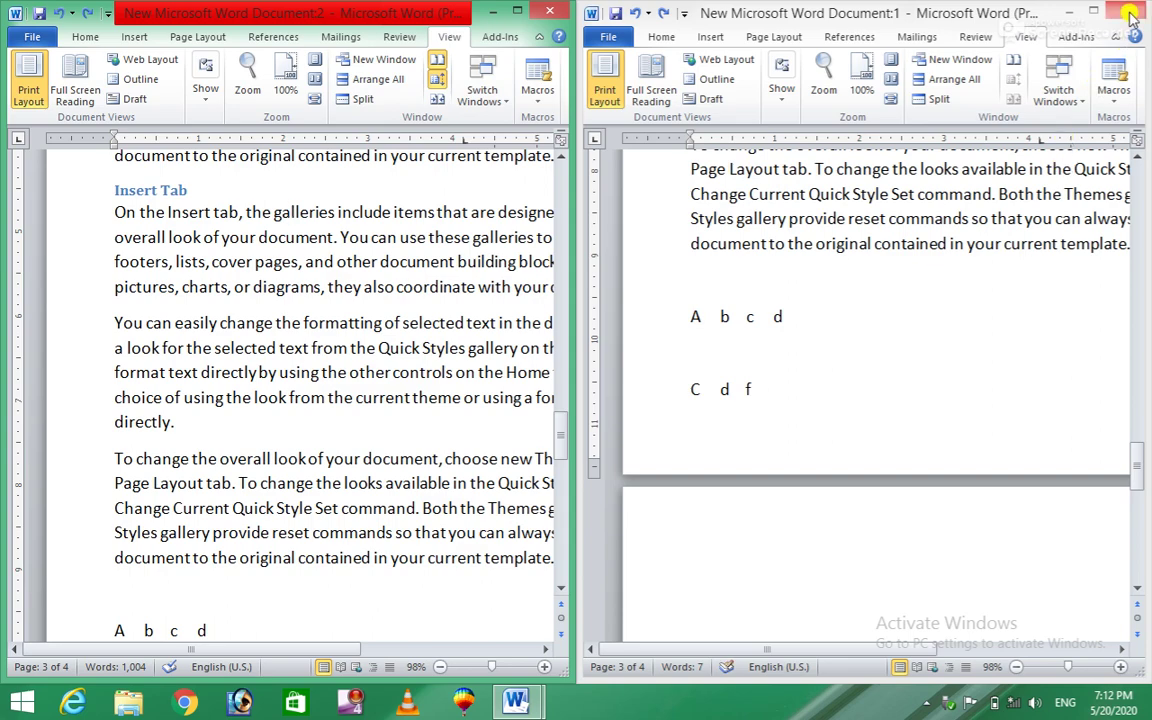
# Maximize the Document:2 window and start splitting it into two panes.
pyautogui.click(519, 12)
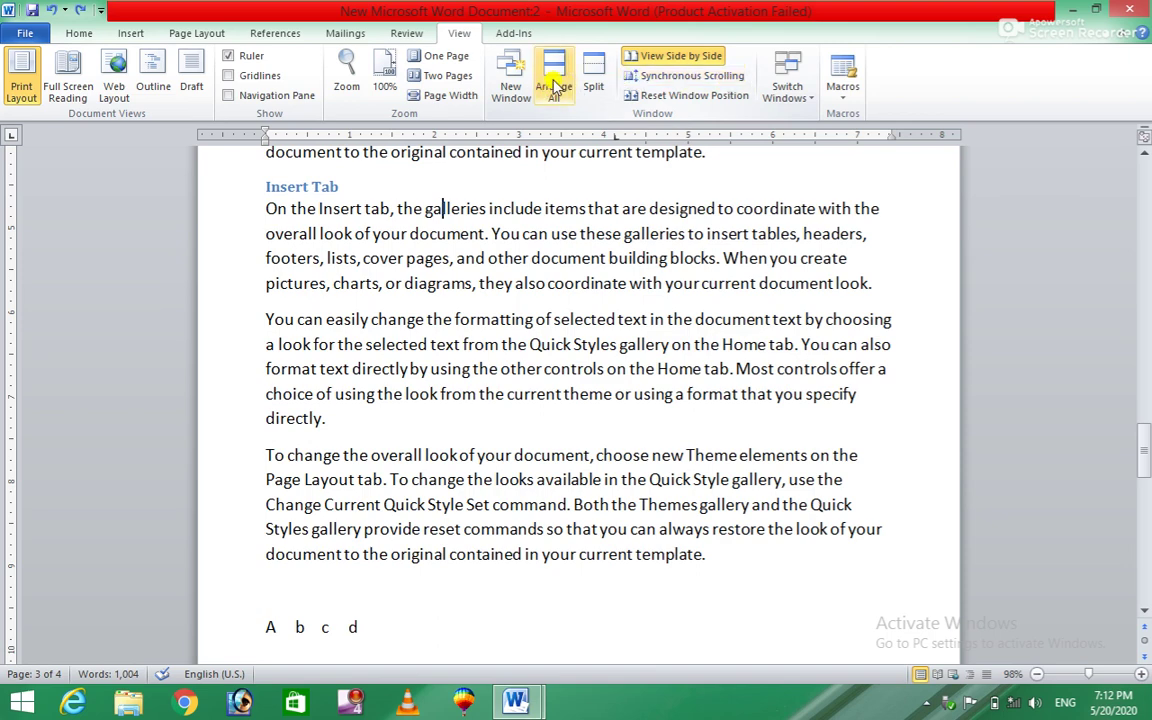
pyautogui.click(593, 78)
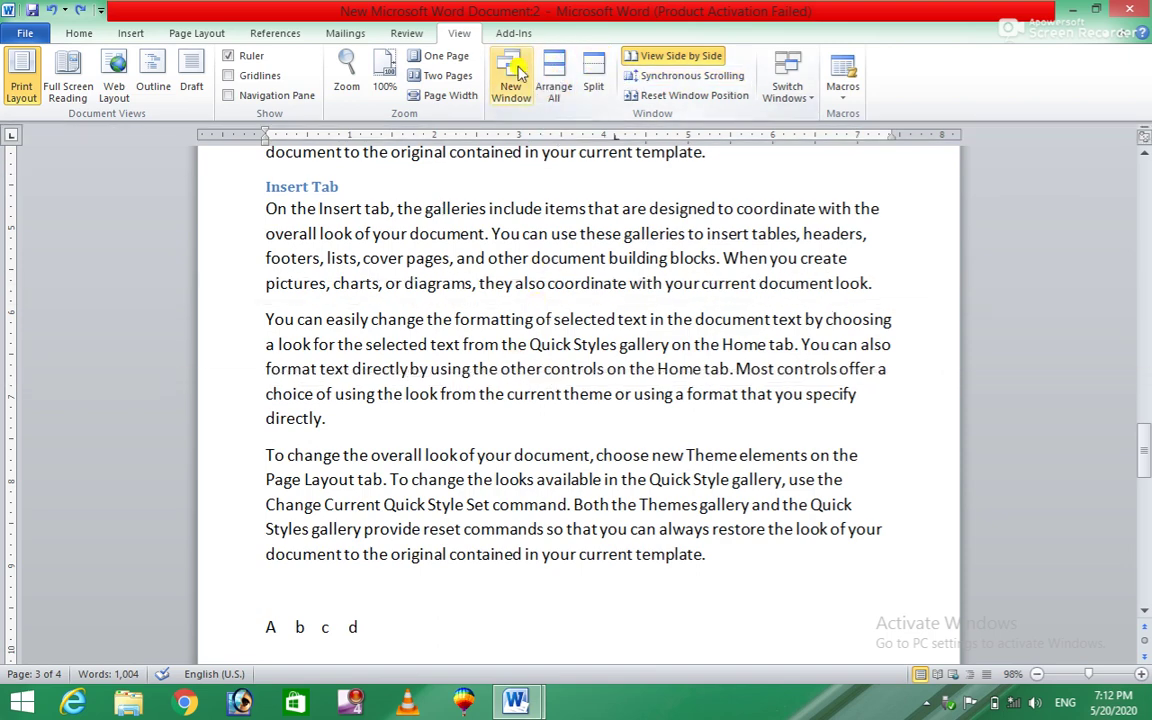
# Open a third window of the document and turn off side-by-side viewing.
pyautogui.click(510, 72)
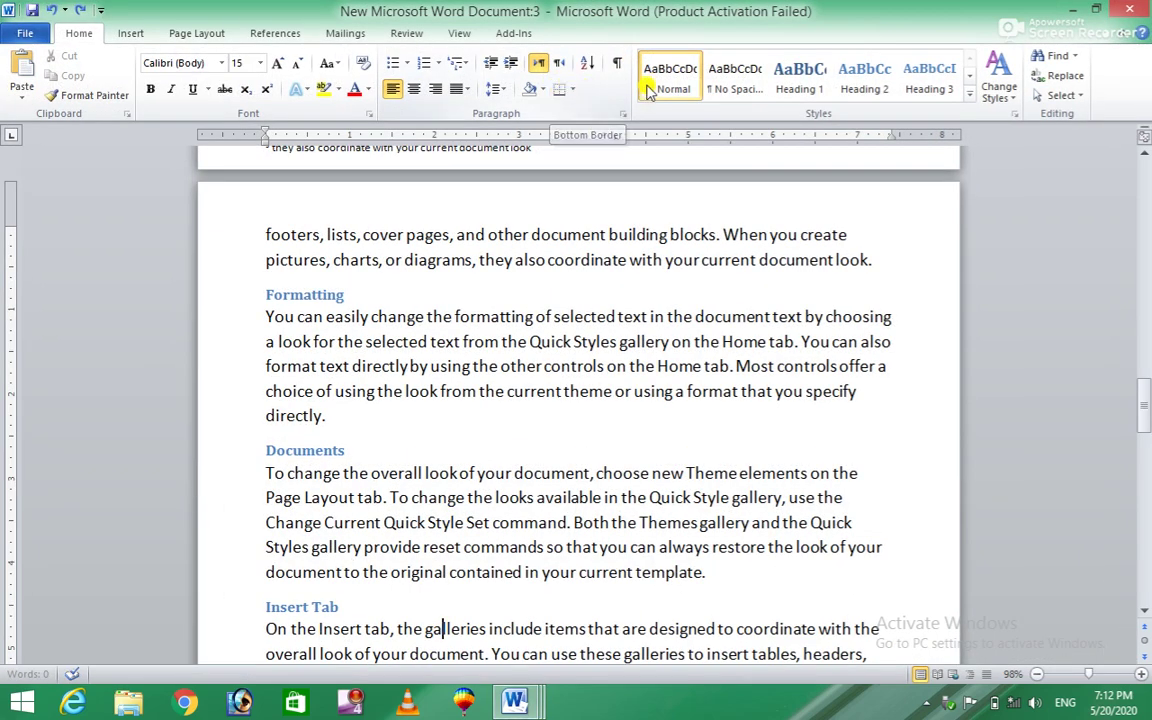
pyautogui.click(456, 34)
pyautogui.click(650, 56)
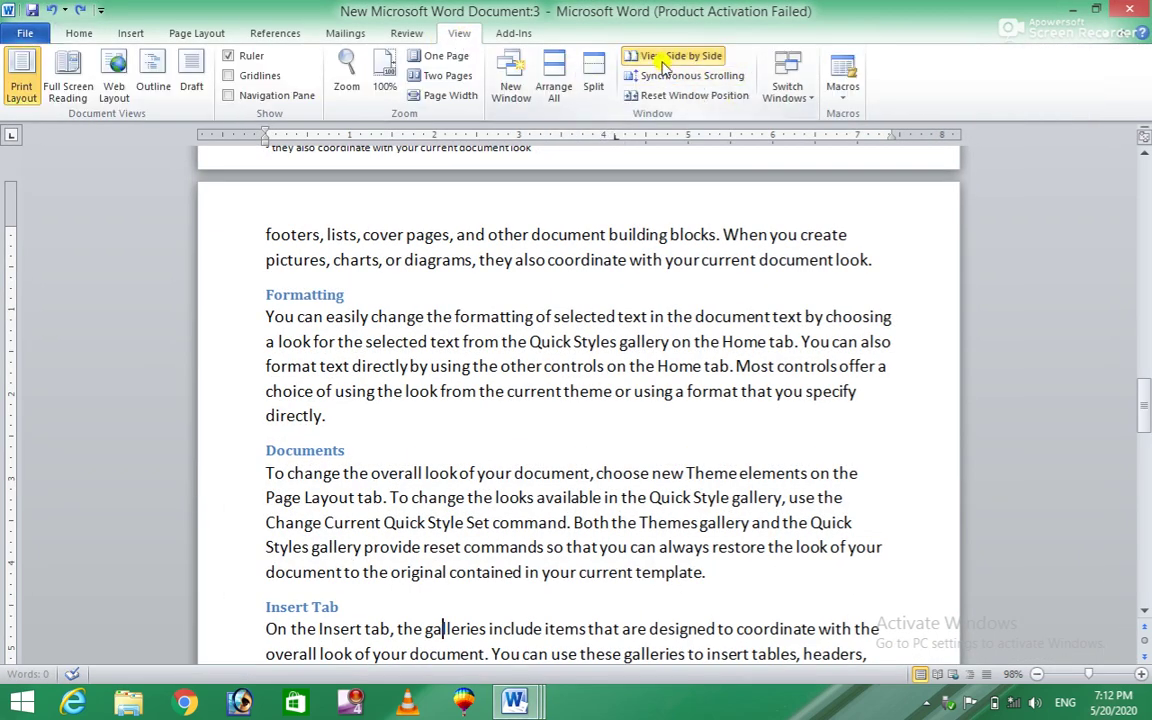
pyautogui.click(676, 60)
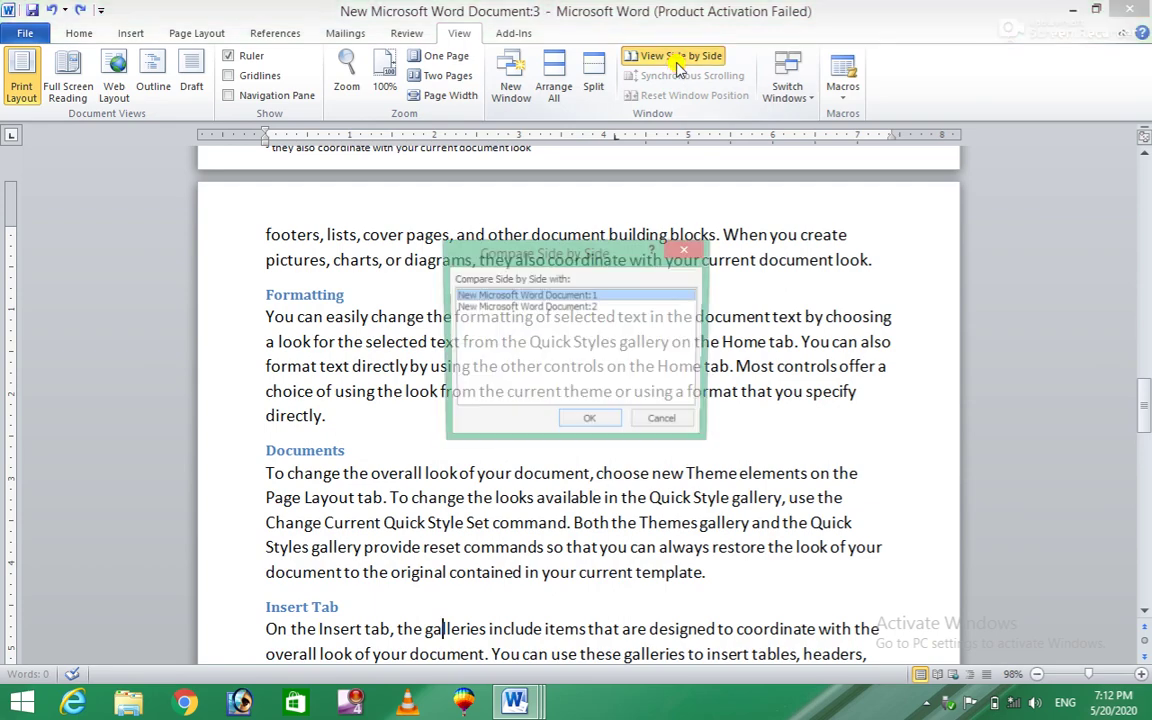
pyautogui.click(694, 251)
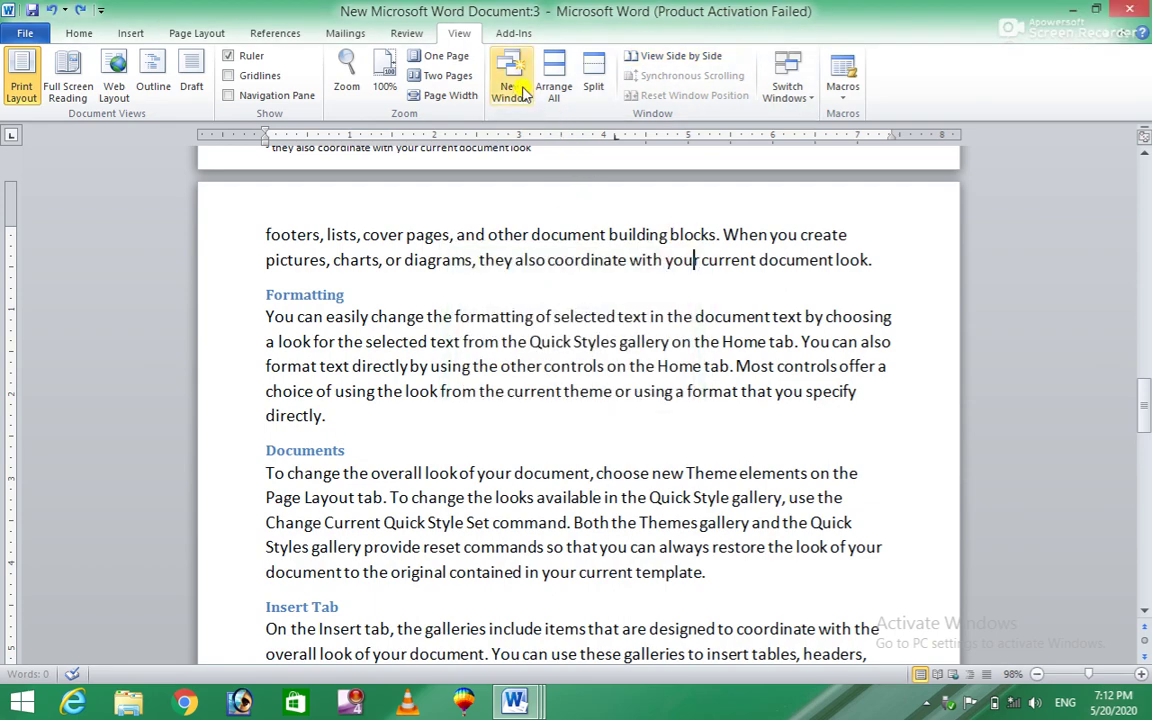
# Open a fourth window, tile all windows, and compare it side by side with Document:1.
pyautogui.click(510, 75)
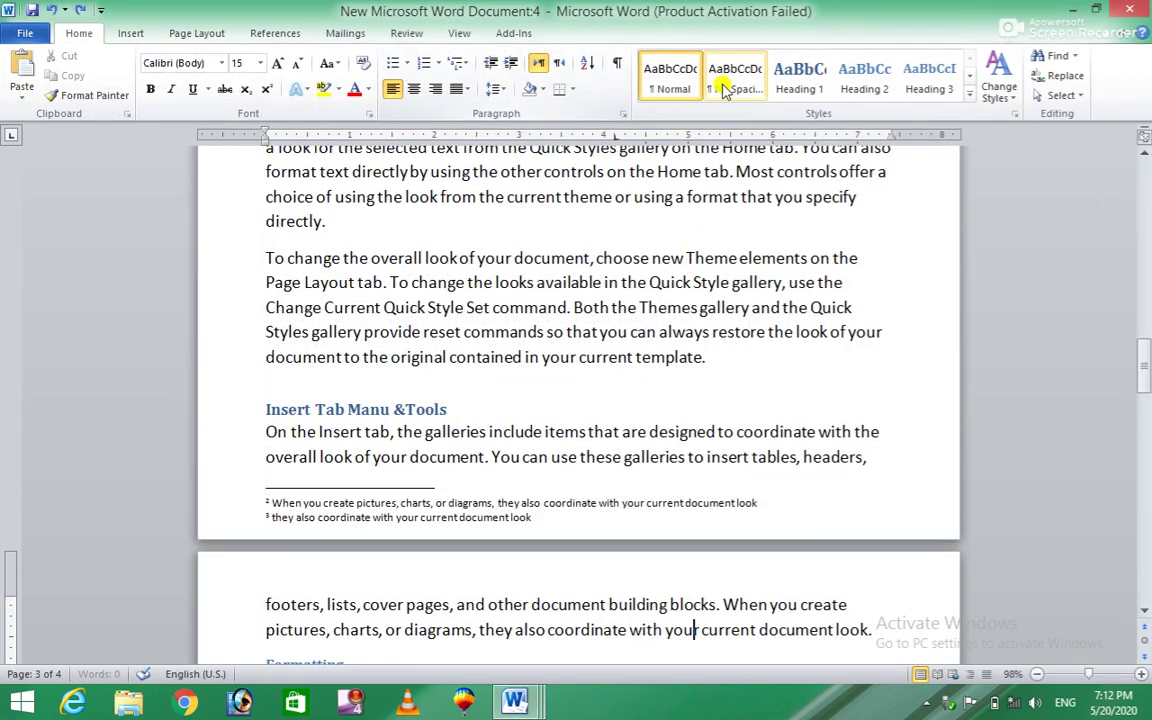
pyautogui.click(466, 33)
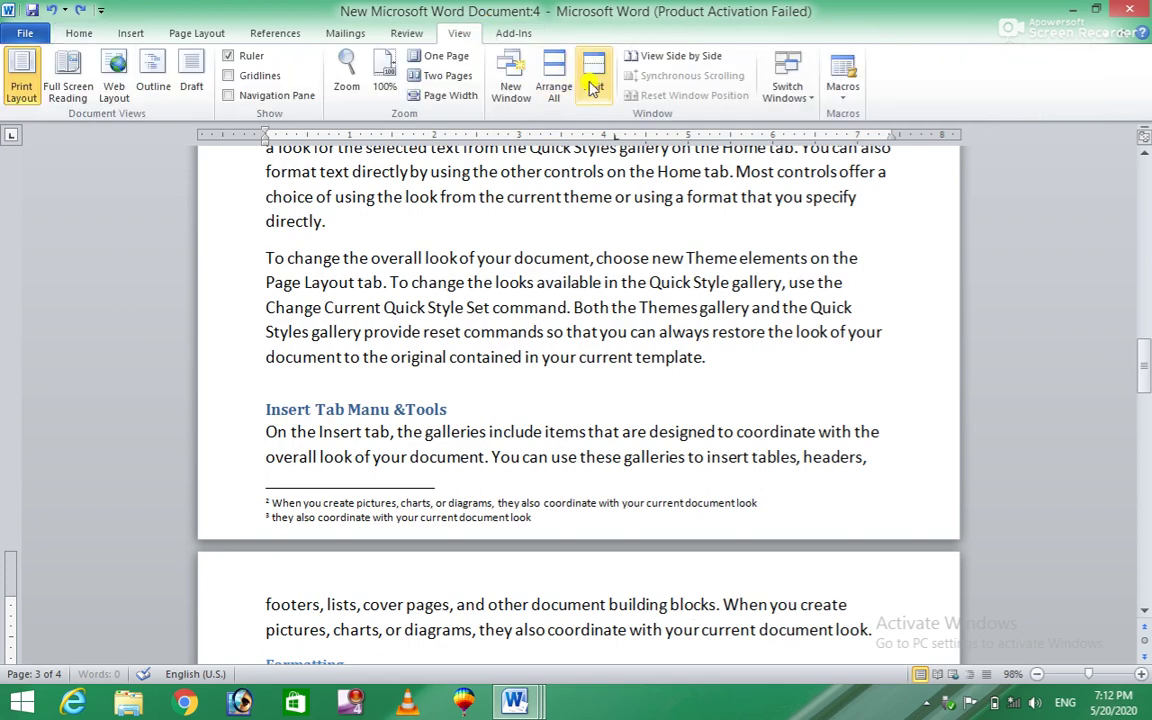
pyautogui.click(554, 80)
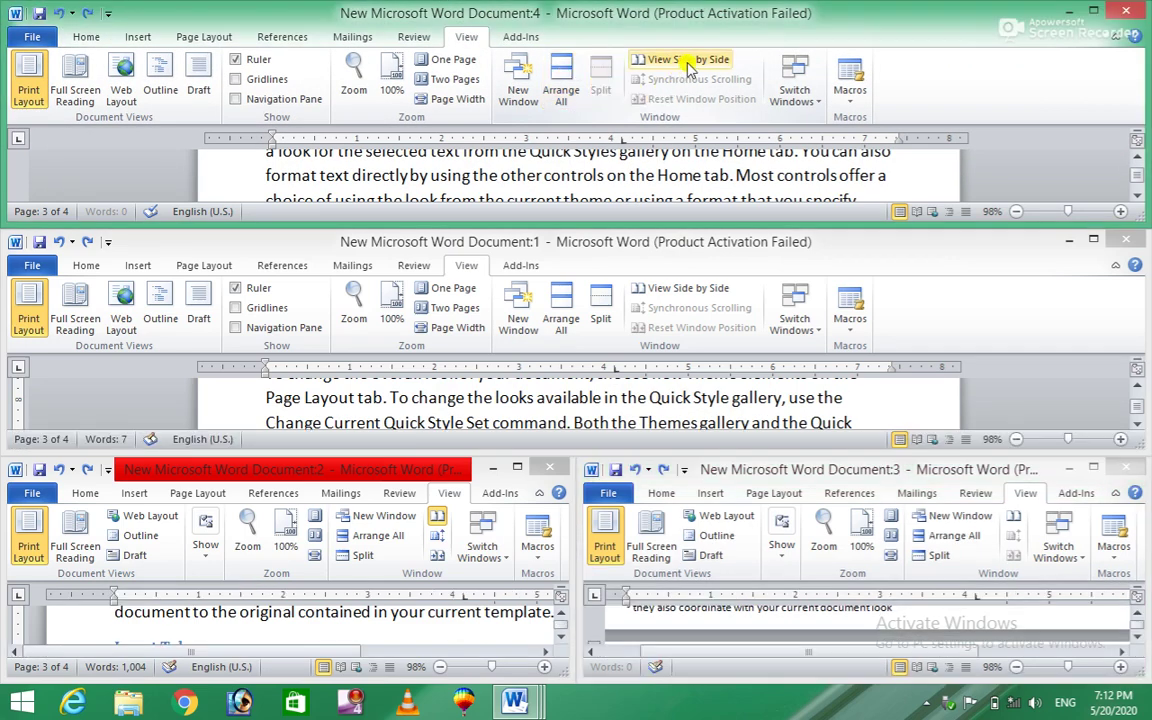
pyautogui.click(674, 58)
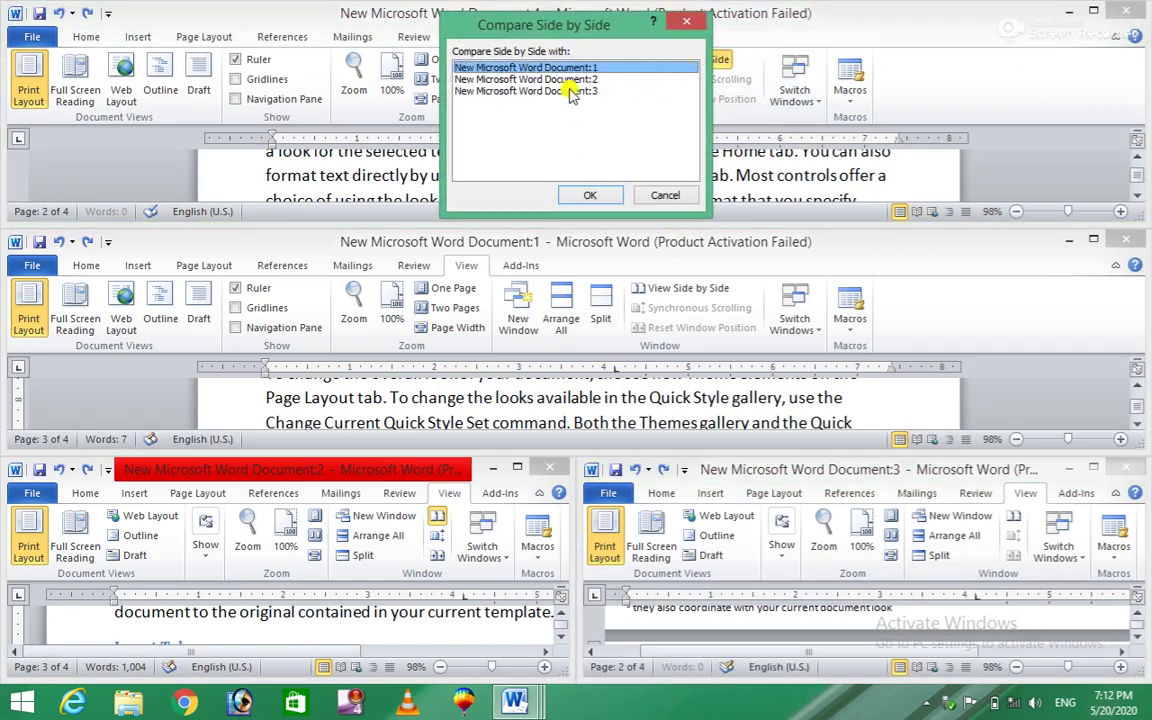
pyautogui.click(588, 194)
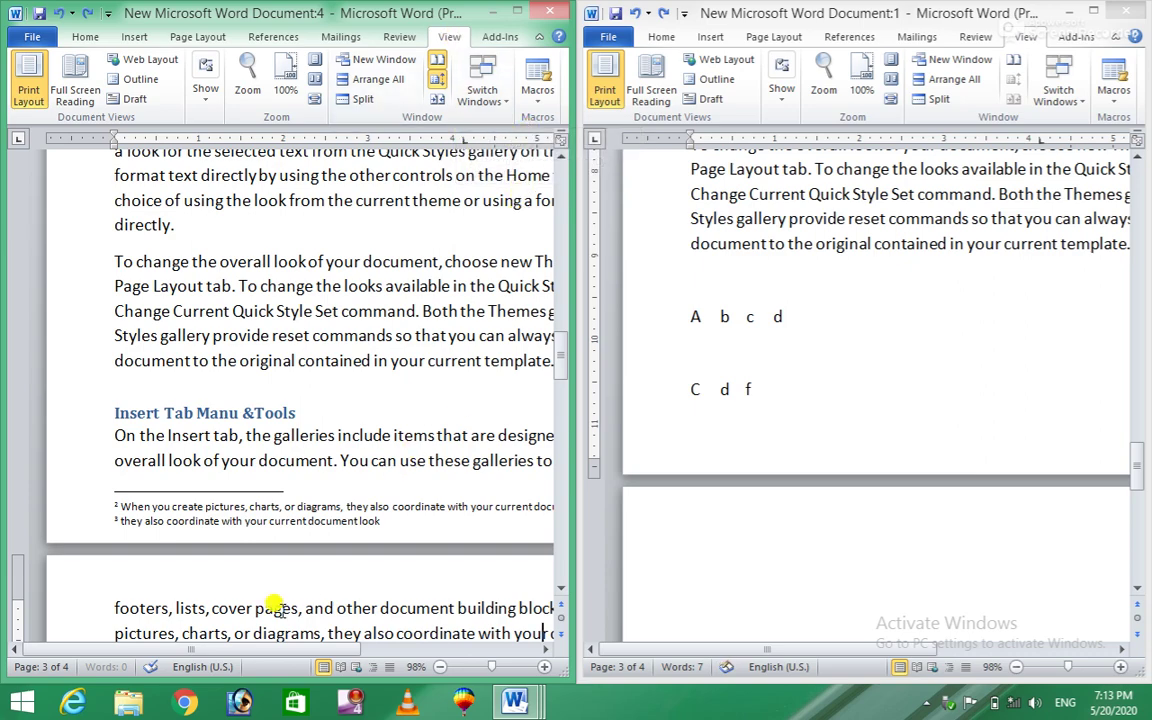
# Turn on Synchronous Scrolling, then scroll the left document down and up.
pyautogui.moveTo(257, 645); pyautogui.dragTo(516, 646)
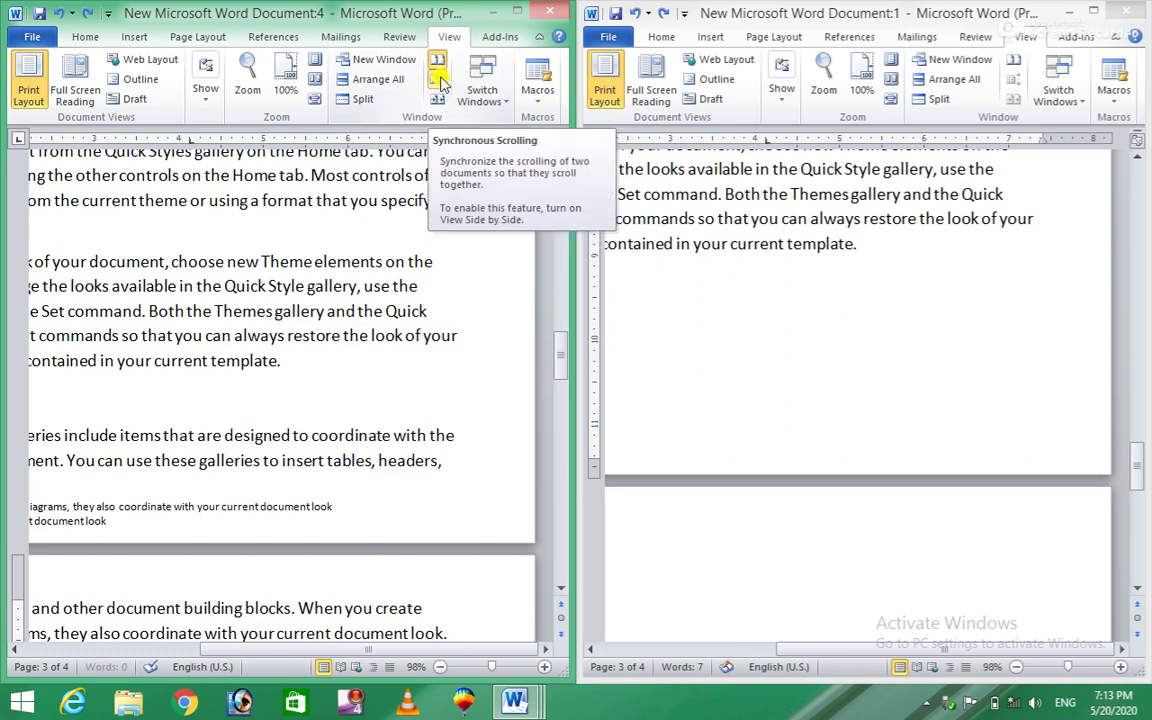
pyautogui.click(440, 85)
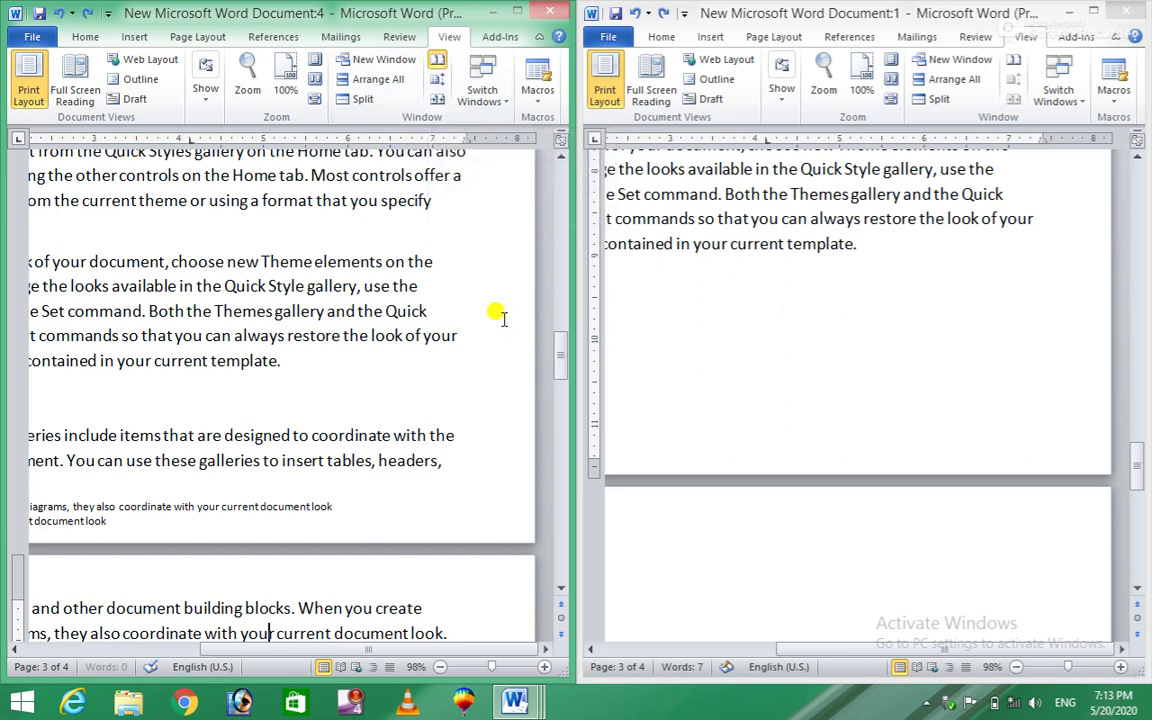
pyautogui.moveTo(562, 355)
pyautogui.mouseDown()
pyautogui.moveTo(559, 405)
pyautogui.moveTo(557, 360)
pyautogui.mouseUp()
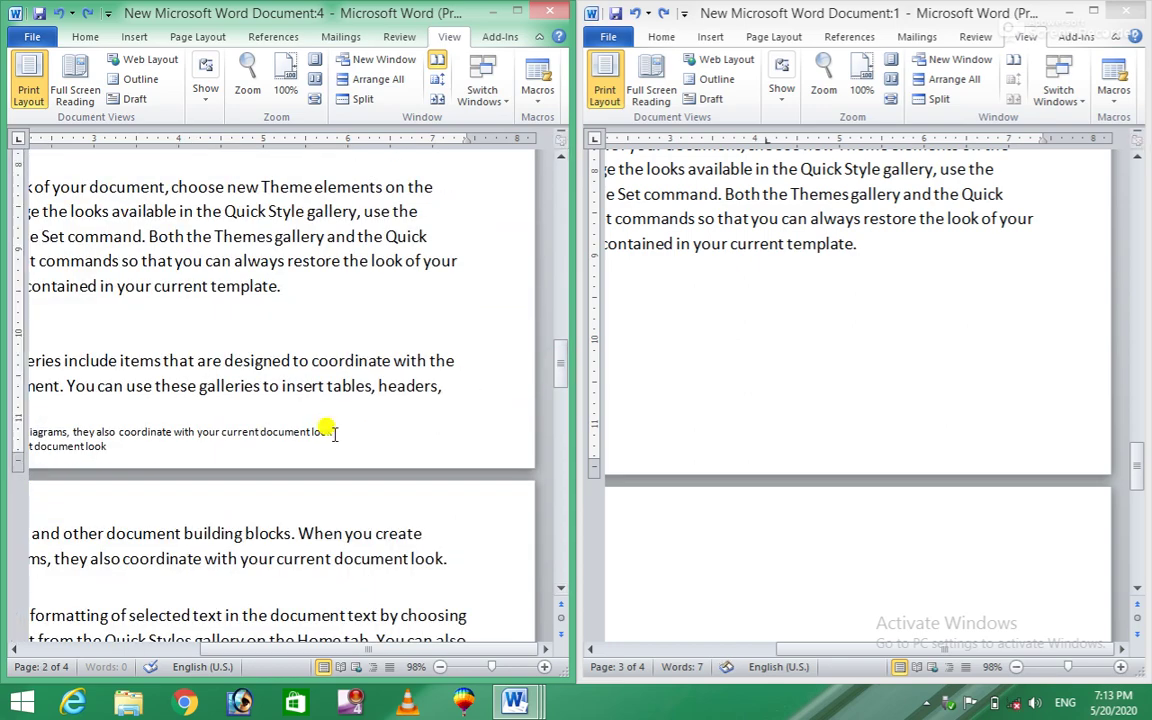
pyautogui.scroll(-1, 665, 520)
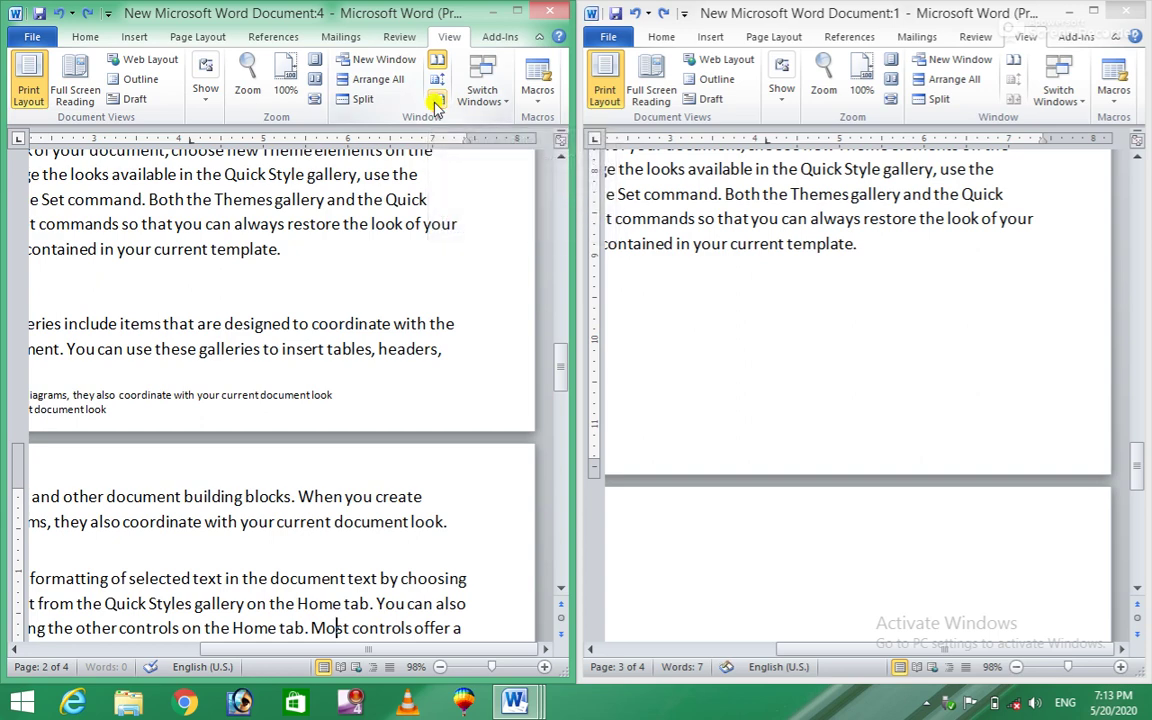
pyautogui.click(369, 260)
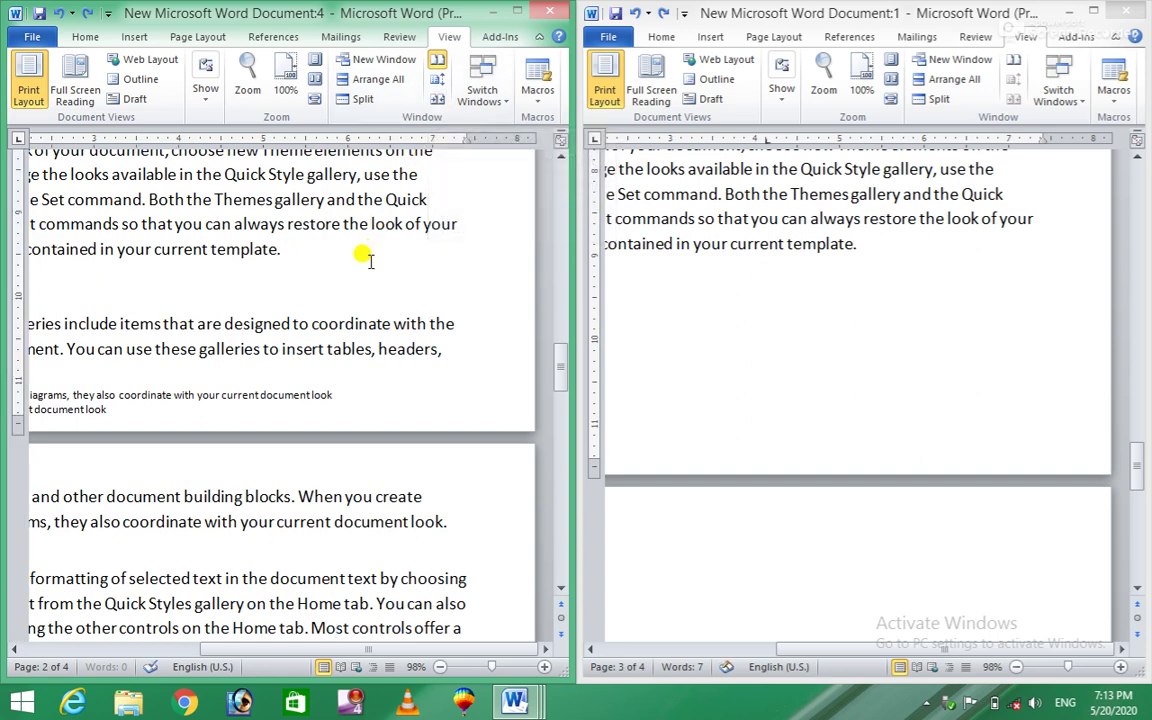
pyautogui.scroll(-5, 366, 257)
pyautogui.scroll(7, 366, 257)
pyautogui.scroll(-1, 366, 257)
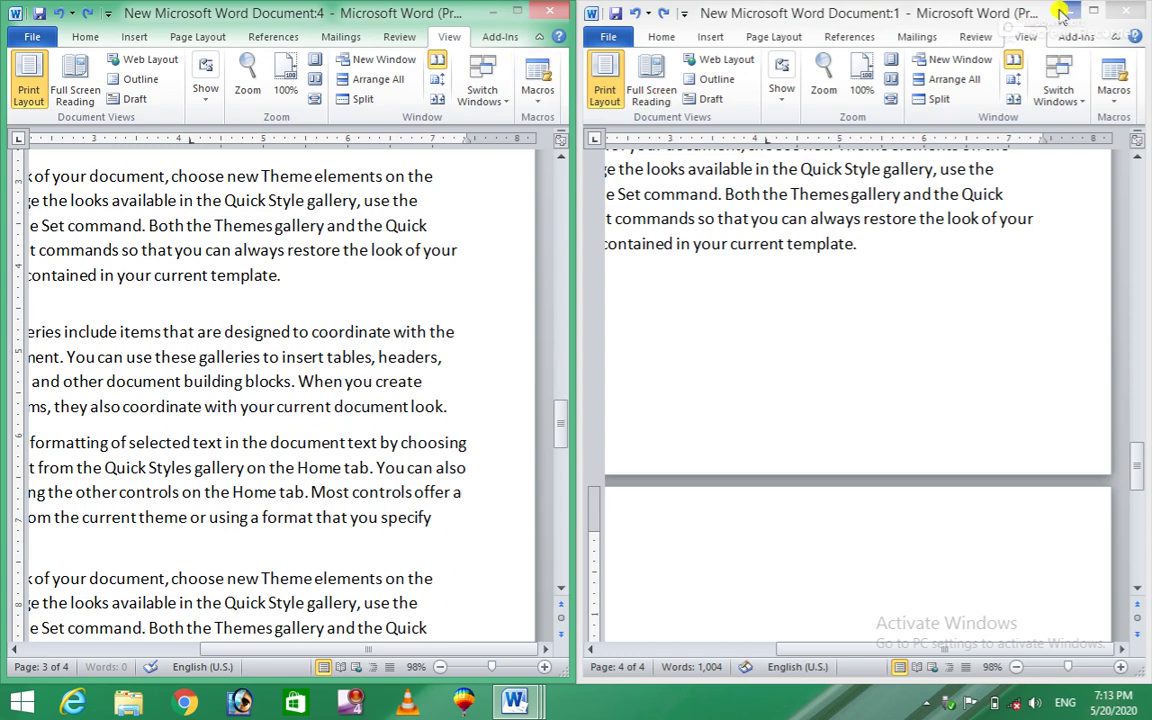
# Close the Document:1 and Document:2 windows and stretch the remaining window to show more text.
pyautogui.click(1138, 18)
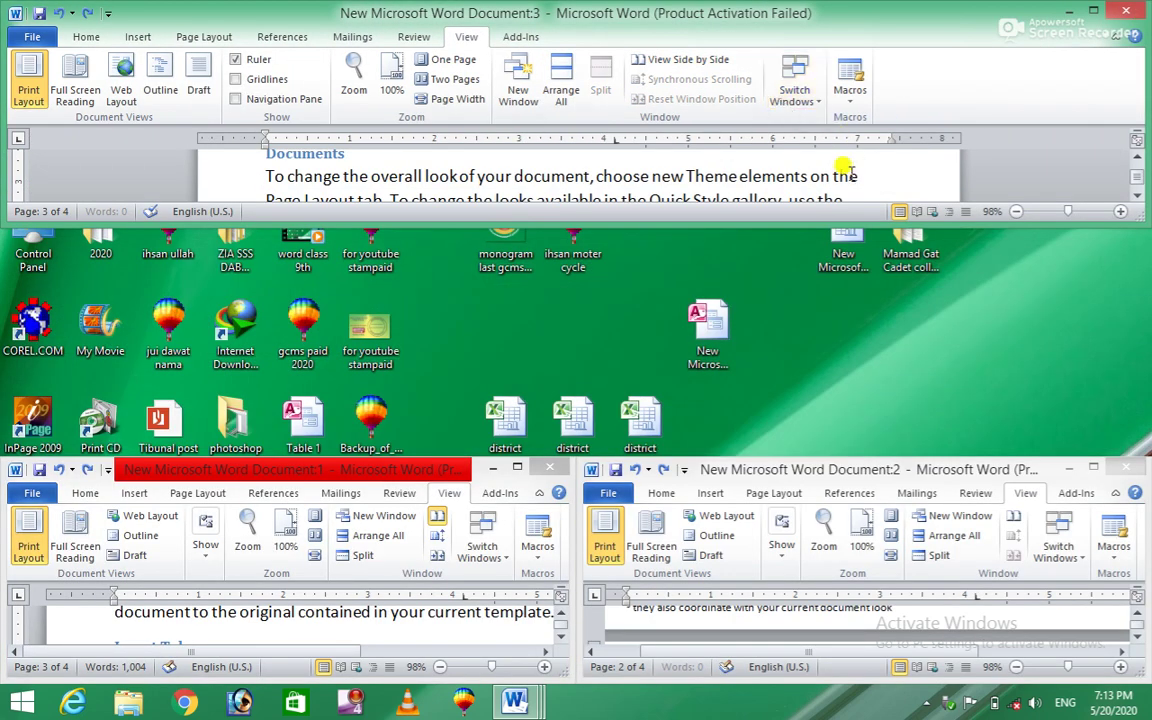
pyautogui.click(1138, 465)
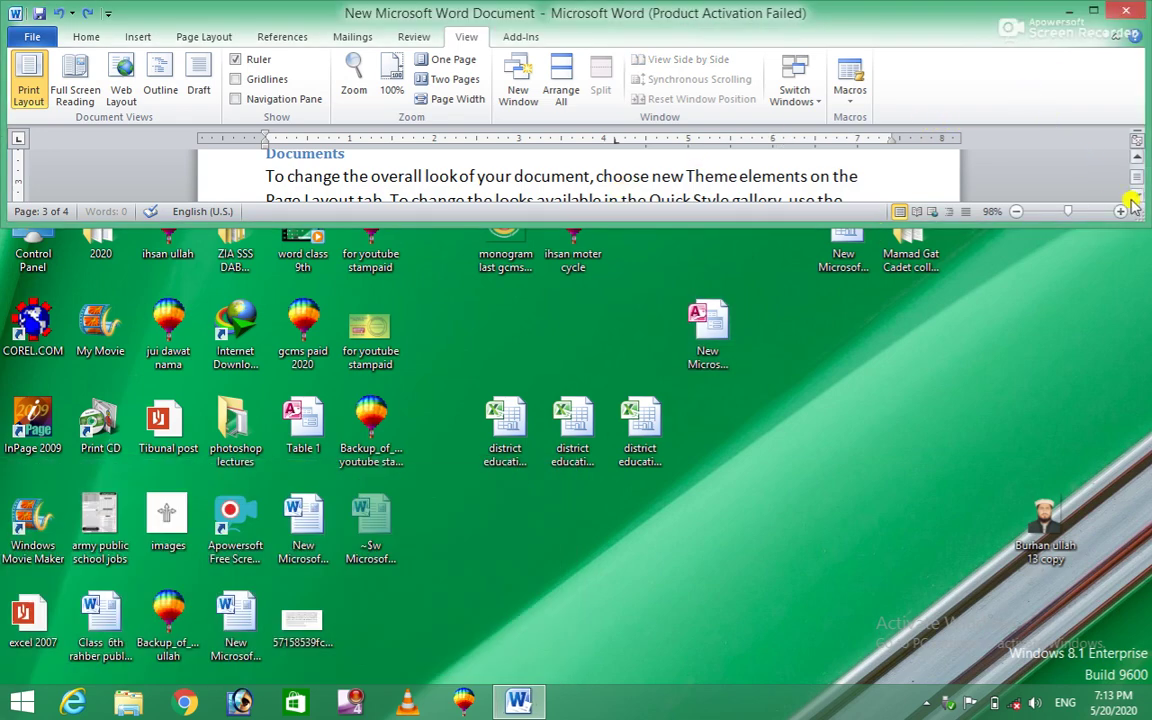
pyautogui.moveTo(1140, 218); pyautogui.dragTo(1138, 672)
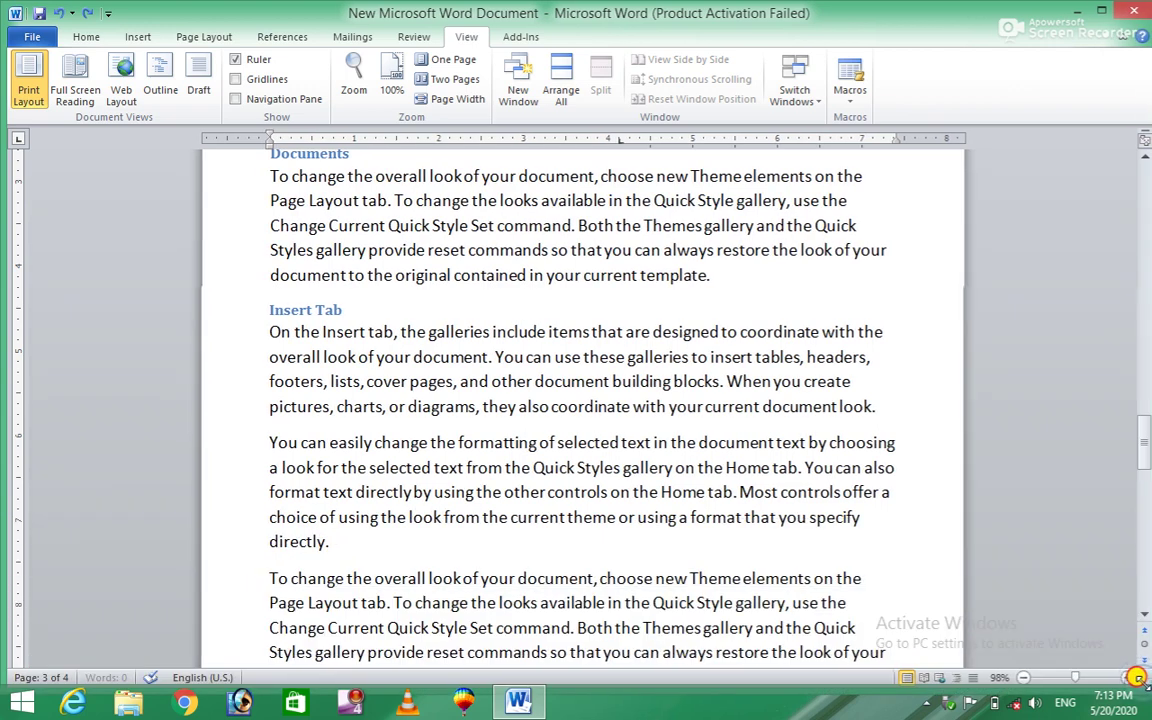